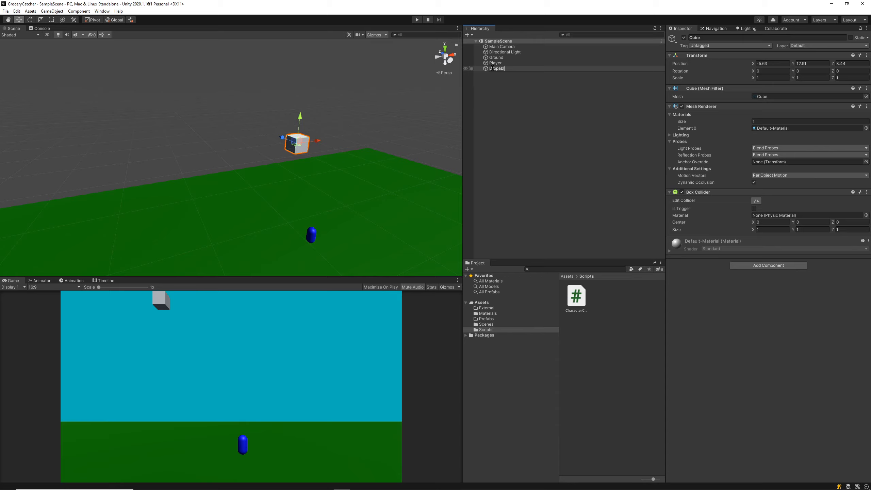
- Rename the cube to Dropable and add a new tag named Dropable to the project
{"action": "type", "text": "e"}
{"action": "key", "text": "Return"}
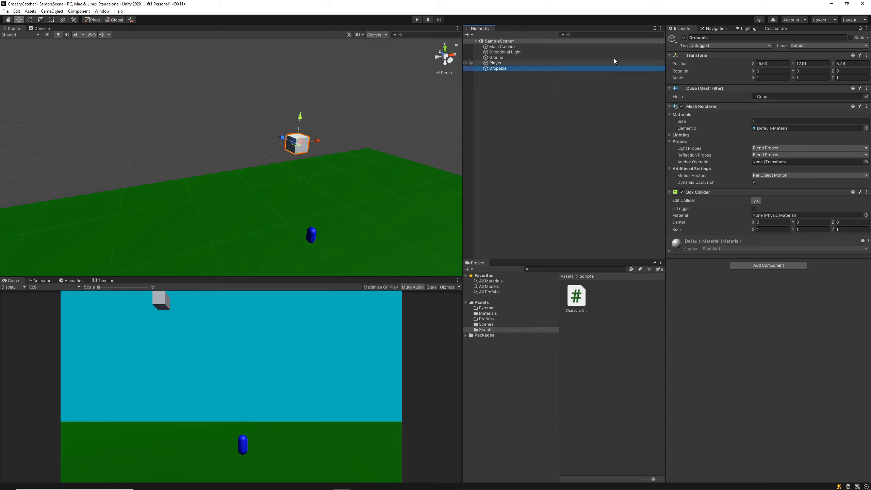
{"action": "left_click", "coordinate": [698, 48]}
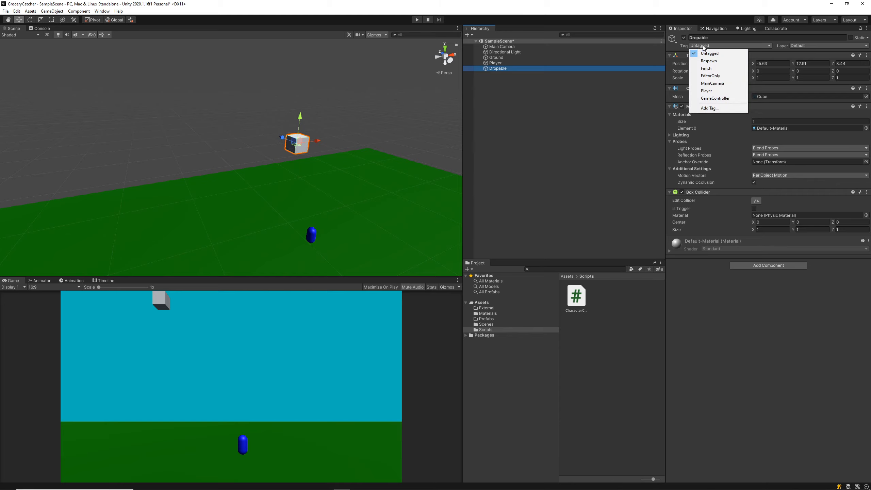
{"action": "left_click", "coordinate": [710, 109]}
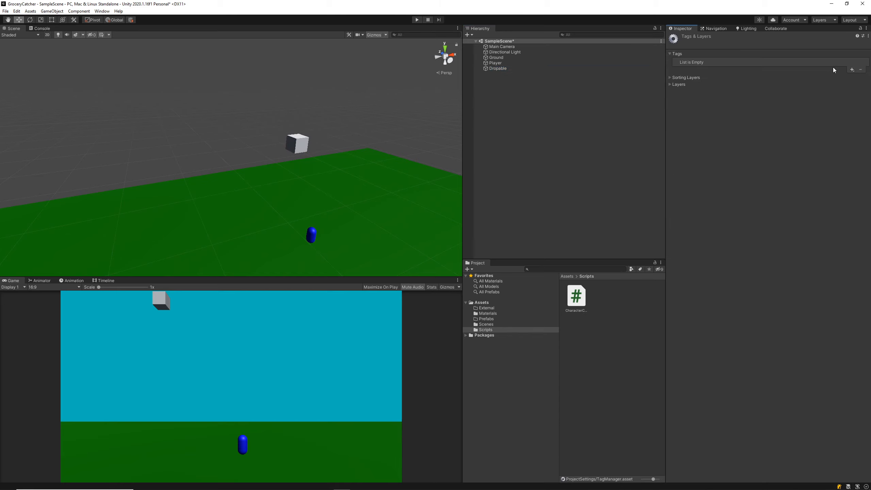
{"action": "left_click", "coordinate": [853, 70]}
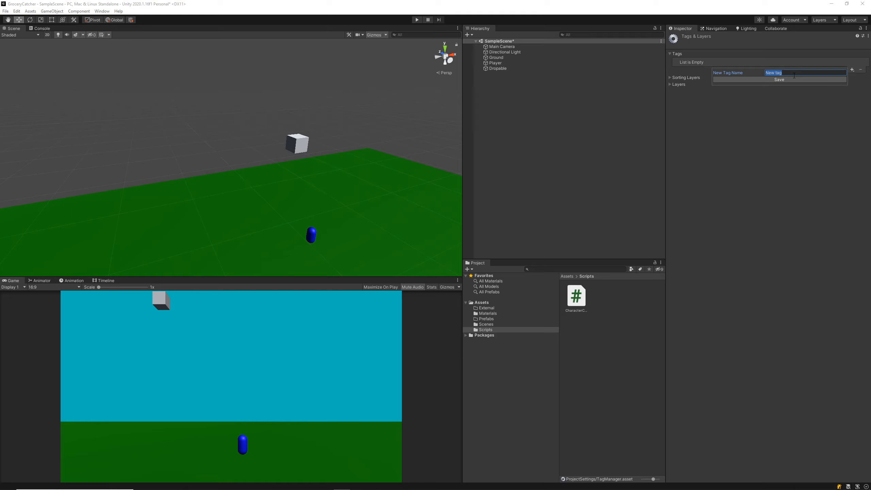
{"action": "type", "text": "Dropable"}
{"action": "left_click", "coordinate": [795, 79]}
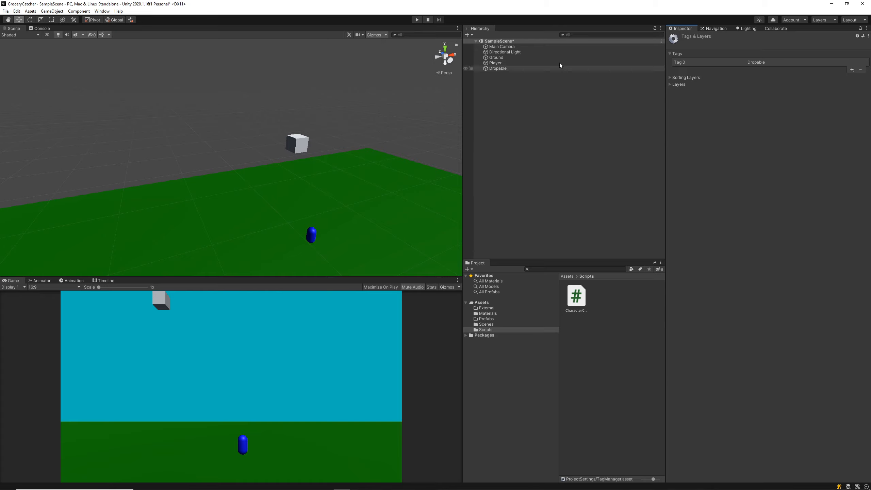
- Assign the Dropable tag to the Dropable cube and save the scene
{"action": "left_click", "coordinate": [530, 68]}
{"action": "left_click", "coordinate": [715, 45]}
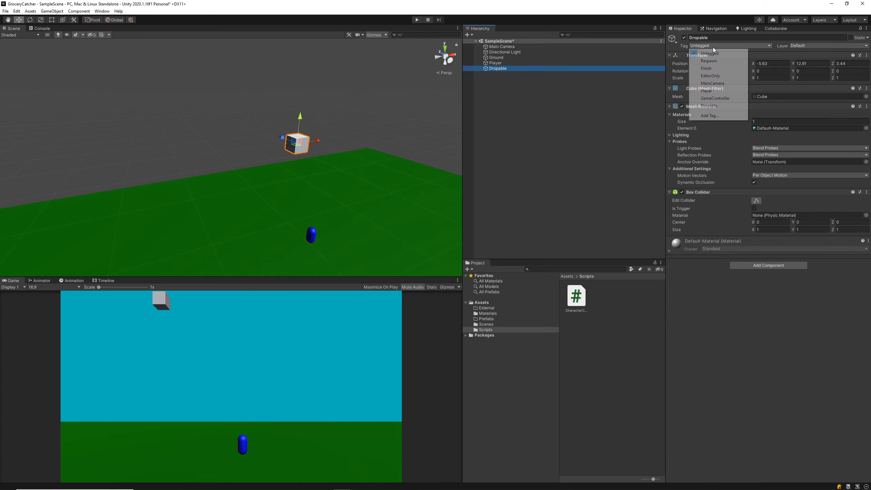
{"action": "left_click", "coordinate": [709, 106]}
{"action": "left_click", "coordinate": [565, 123]}
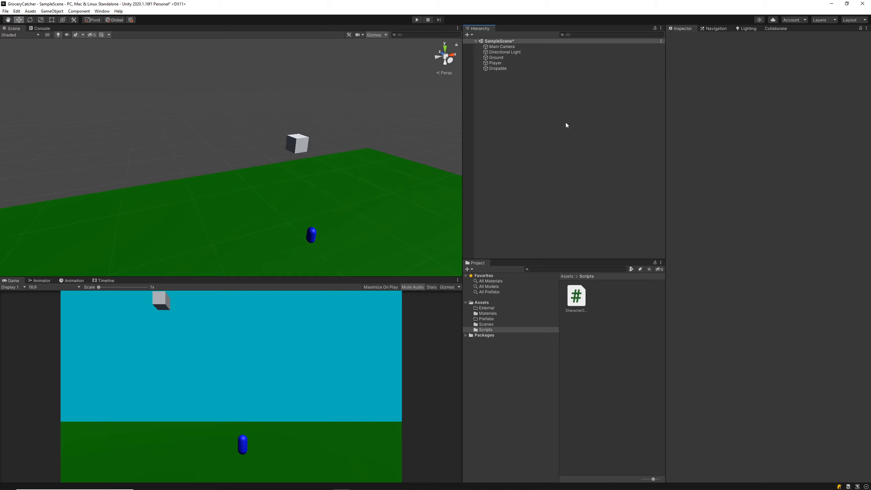
{"action": "key", "text": "ctrl+s"}
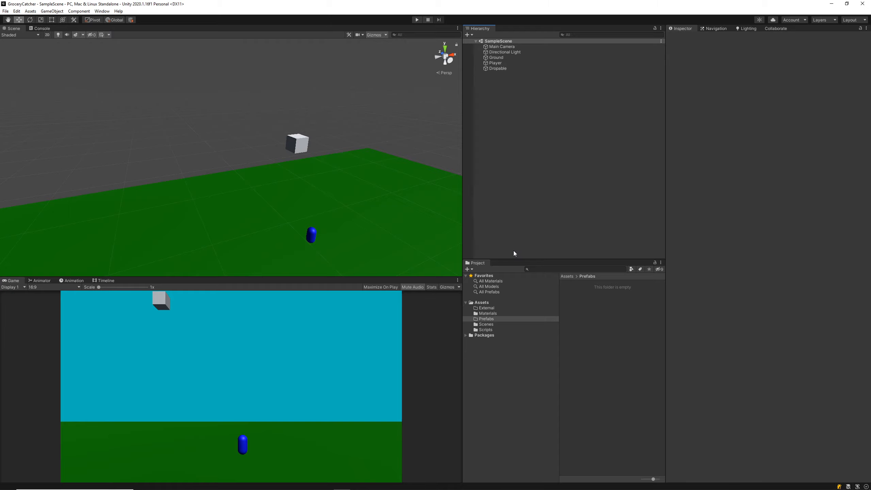
- Make the Dropable cube a prefab in the Prefabs folder and delete the cube from the scene
{"action": "left_click", "coordinate": [485, 321]}
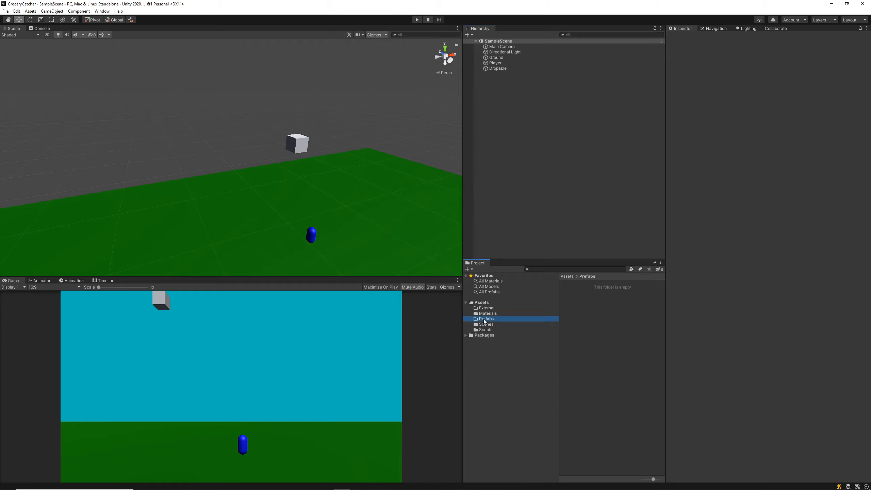
{"action": "left_click_drag", "start_coordinate": [497, 69], "coordinate": [490, 322]}
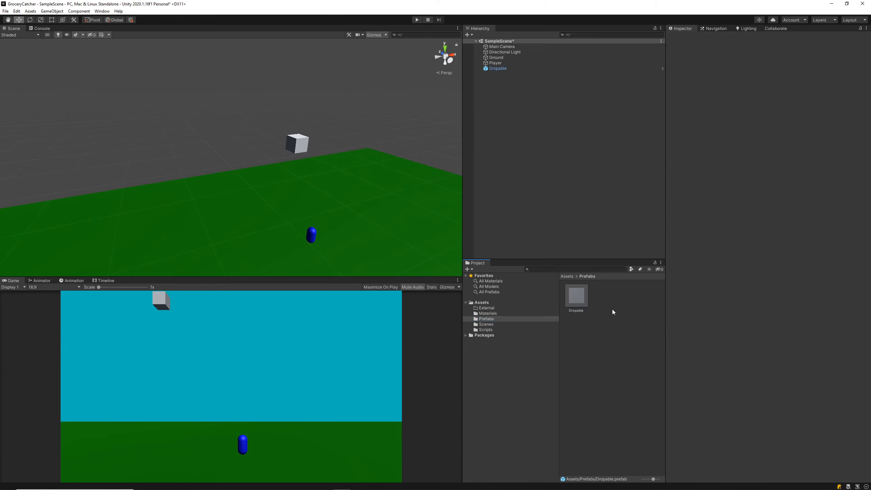
{"action": "left_click", "coordinate": [501, 69]}
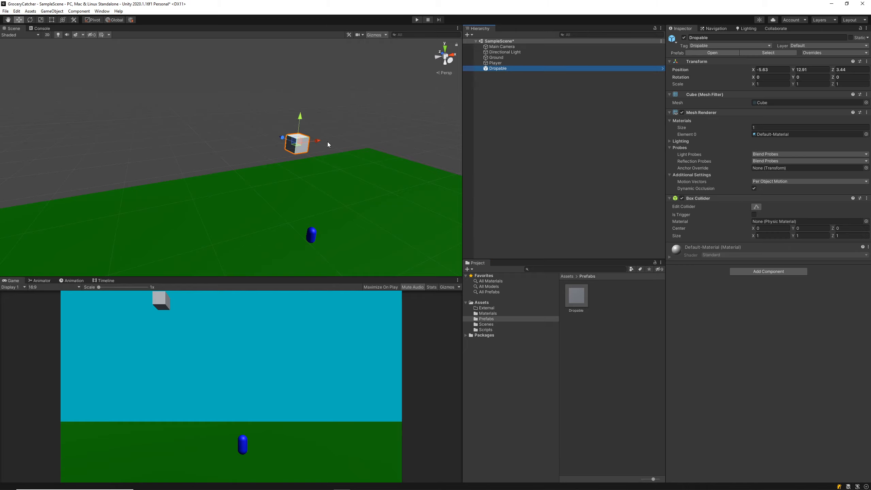
{"action": "key", "text": "Delete"}
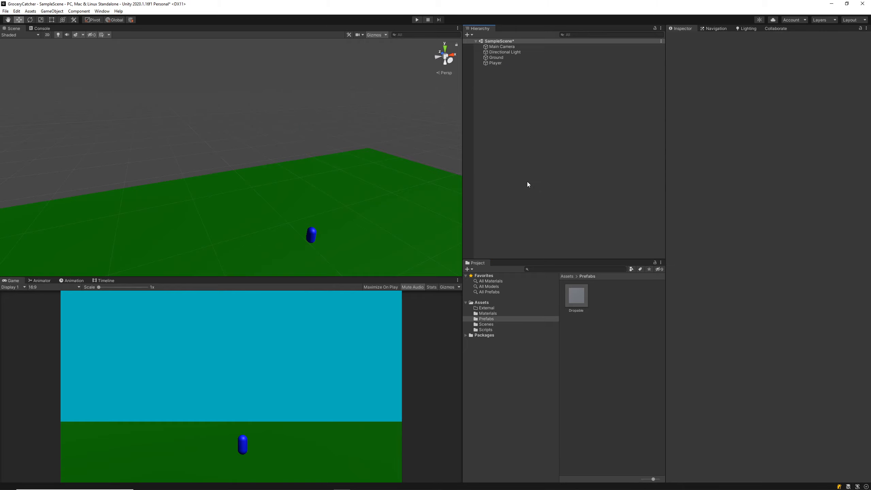
{"action": "left_click", "coordinate": [610, 311]}
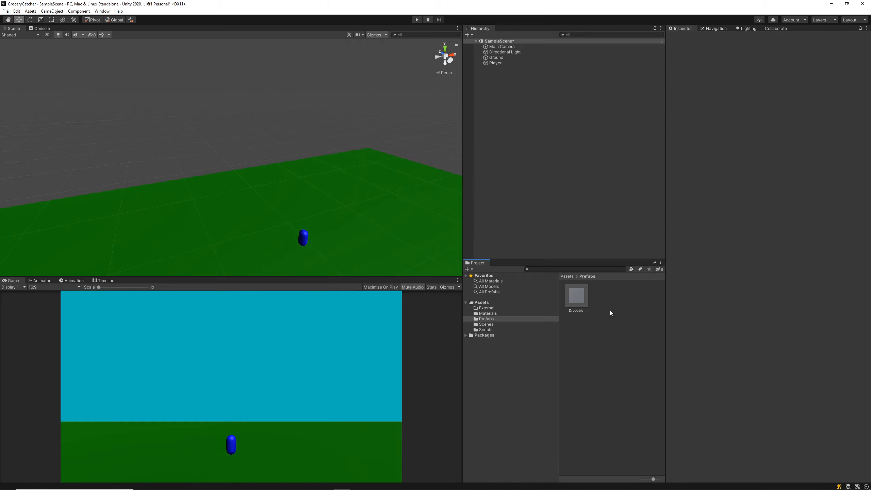
- Place three instances of the Dropable prefab in the scene
{"action": "left_click", "coordinate": [571, 300]}
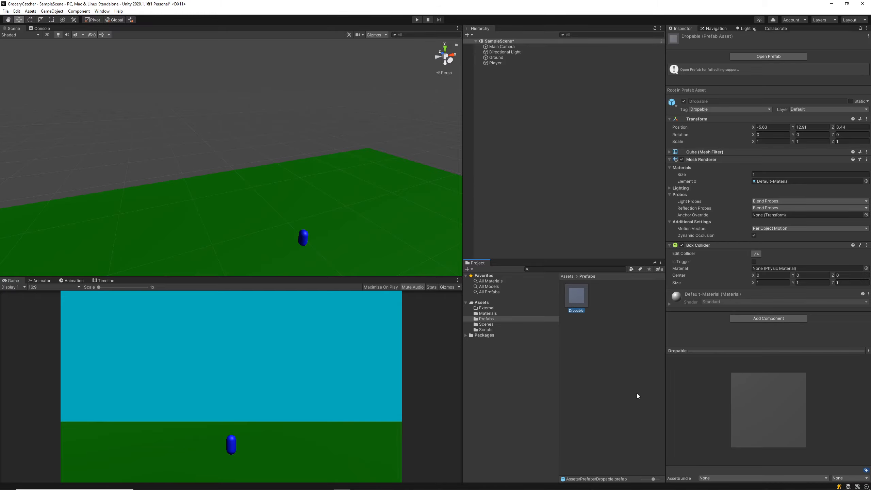
{"action": "left_click", "coordinate": [637, 395]}
{"action": "left_click_drag", "start_coordinate": [580, 308], "coordinate": [509, 113]}
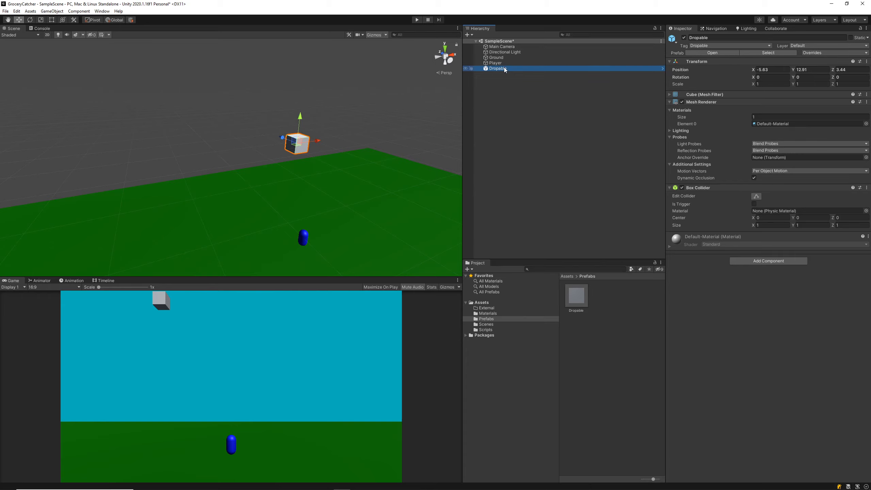
{"action": "left_click", "coordinate": [334, 126]}
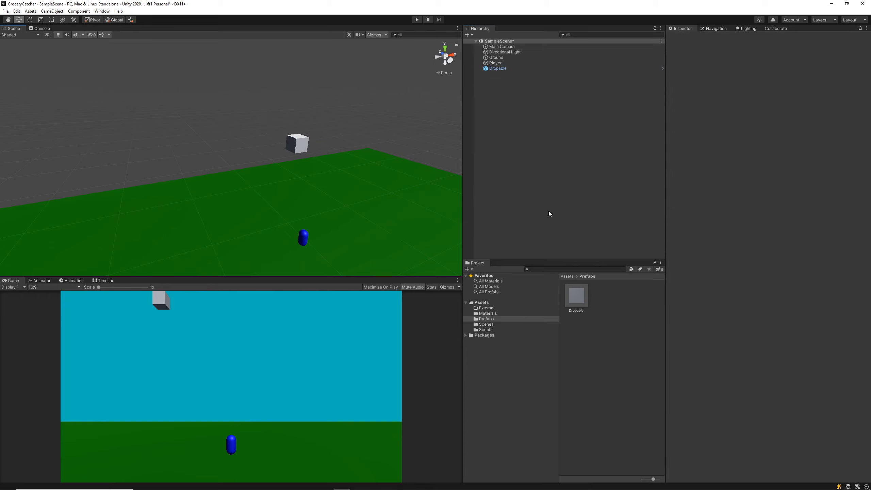
{"action": "left_click_drag", "start_coordinate": [576, 297], "coordinate": [564, 146]}
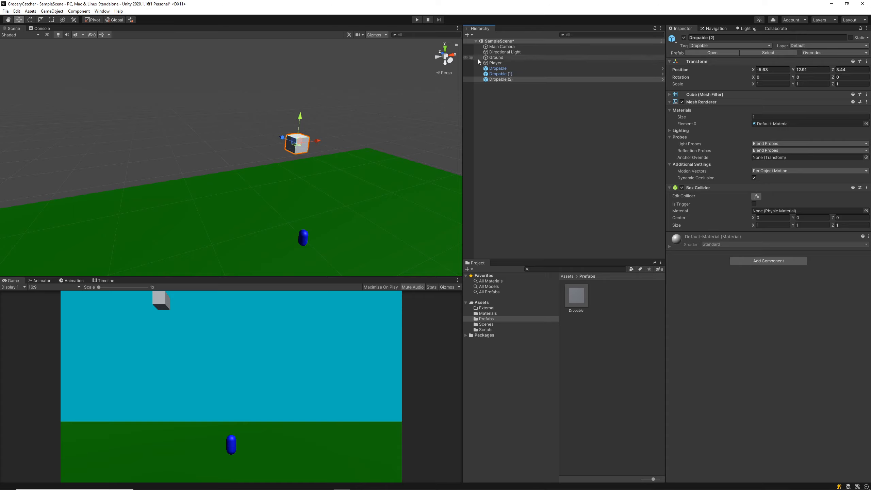
{"action": "left_click", "coordinate": [517, 108]}
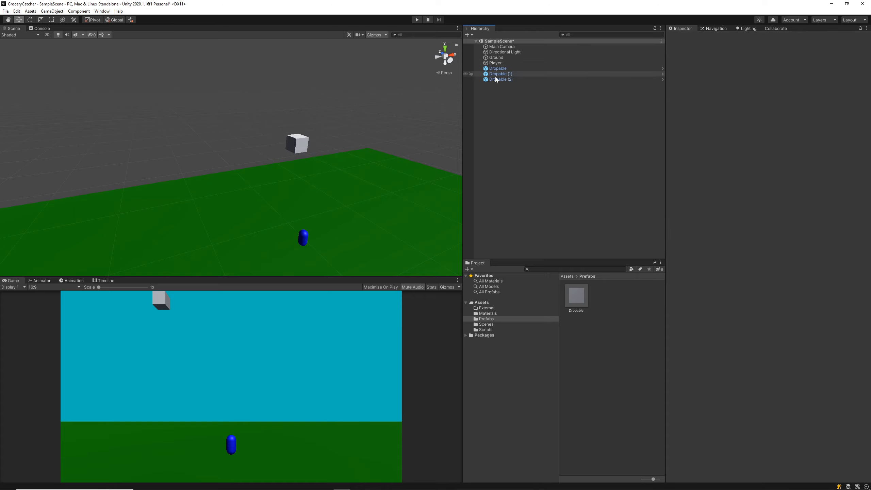
- Set the X scale of the Dropable prefab asset to 2
{"action": "left_click", "coordinate": [503, 69]}
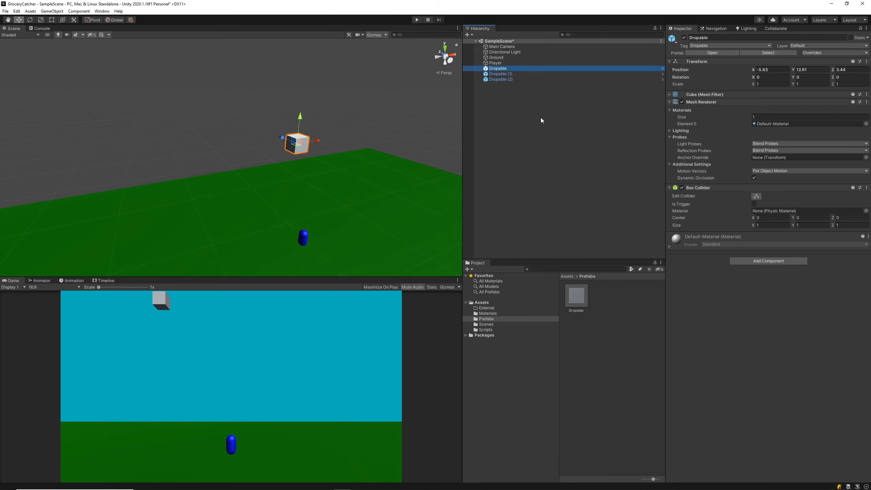
{"action": "left_click", "coordinate": [581, 301]}
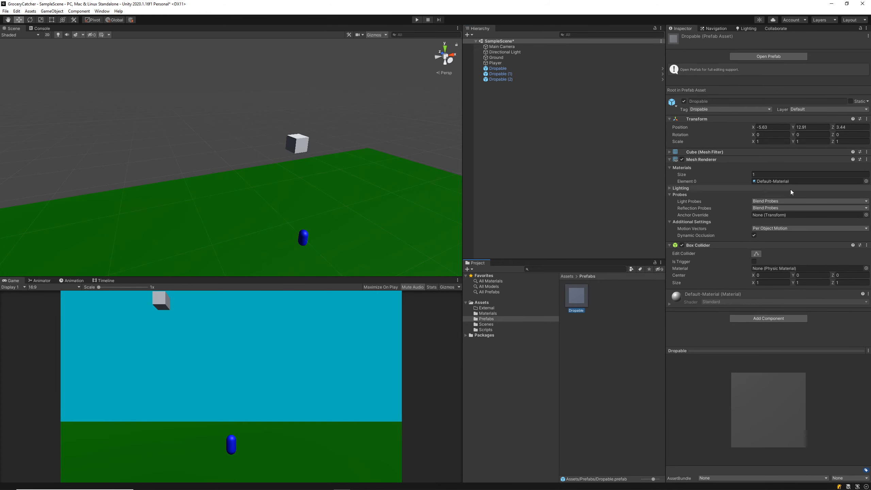
{"action": "left_click", "coordinate": [768, 140]}
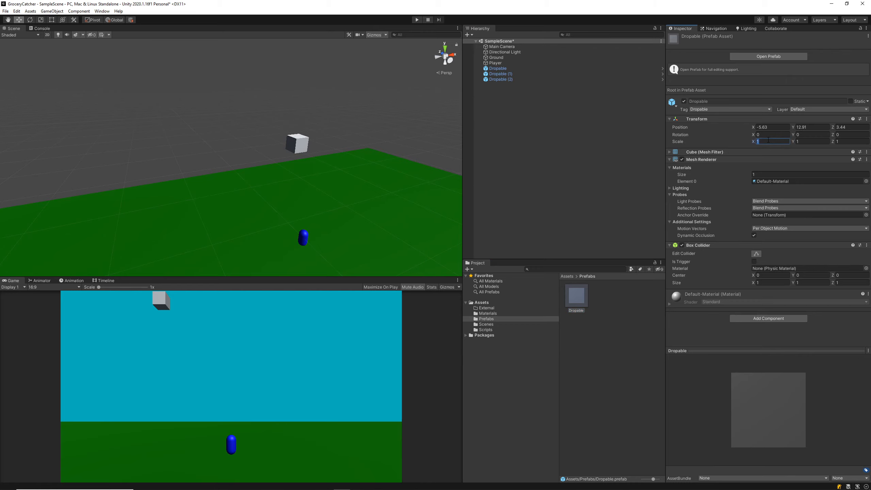
{"action": "type", "text": "2"}
- Spread the instances along X, moving Dropable (1) to about -11.91 and Dropable (2) to about -0.71
{"action": "left_click", "coordinate": [517, 79]}
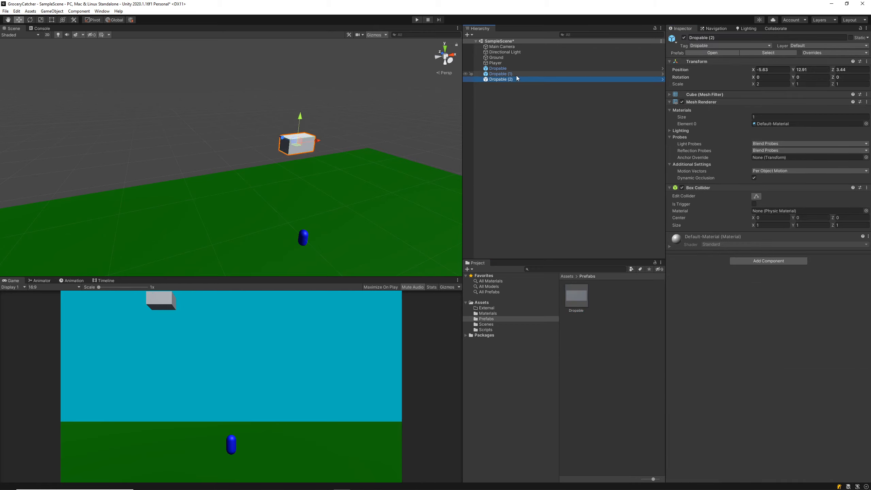
{"action": "left_click", "coordinate": [516, 75]}
{"action": "left_click_drag", "start_coordinate": [315, 141], "coordinate": [228, 152]}
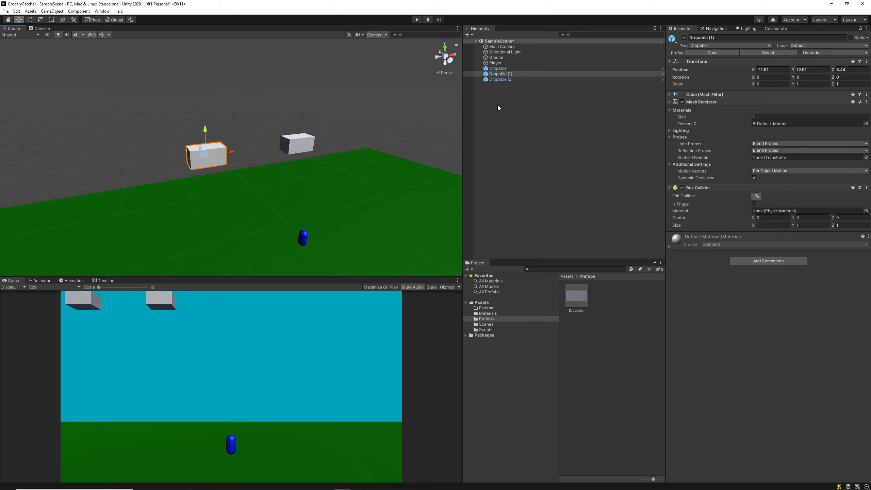
{"action": "left_click", "coordinate": [500, 79]}
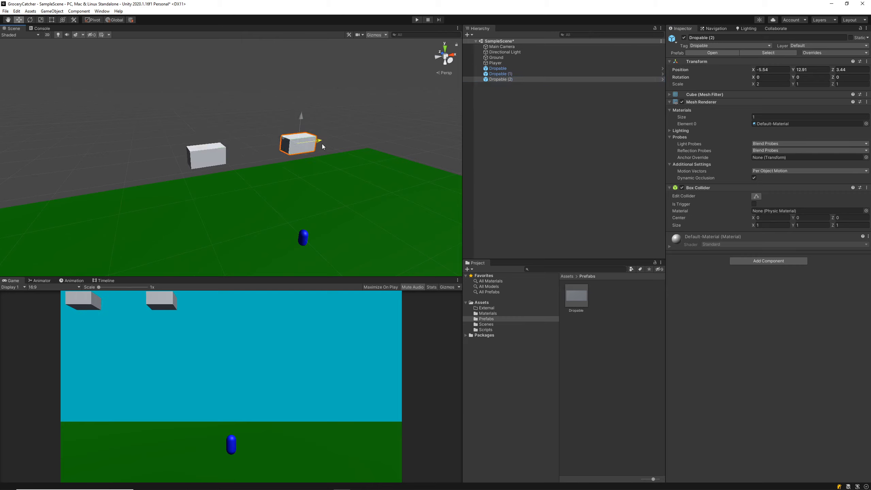
{"action": "left_click_drag", "start_coordinate": [310, 147], "coordinate": [381, 142]}
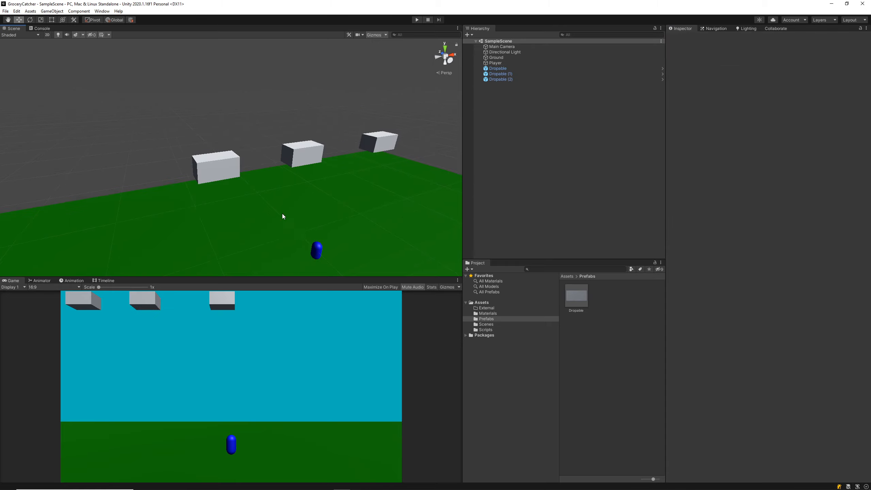
- Rename Dropable (1) to DropableSmall and set its X scale to 1
{"action": "left_click", "coordinate": [514, 73]}
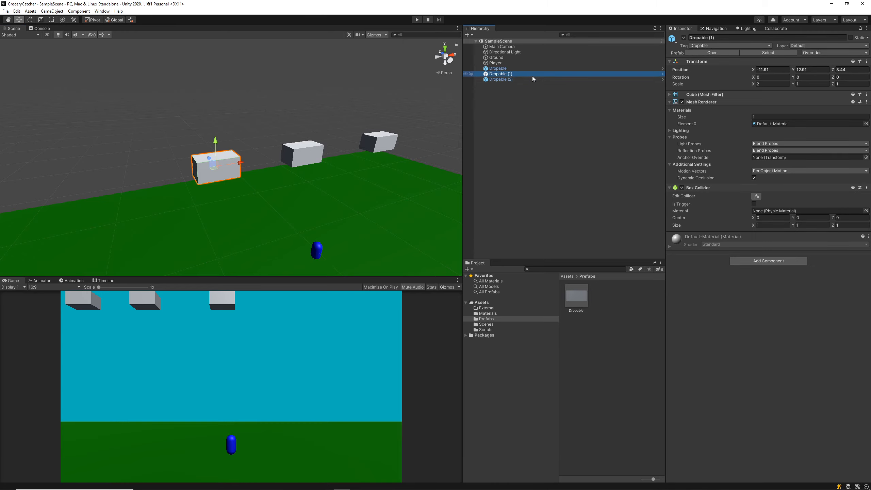
{"action": "left_click", "coordinate": [533, 77]}
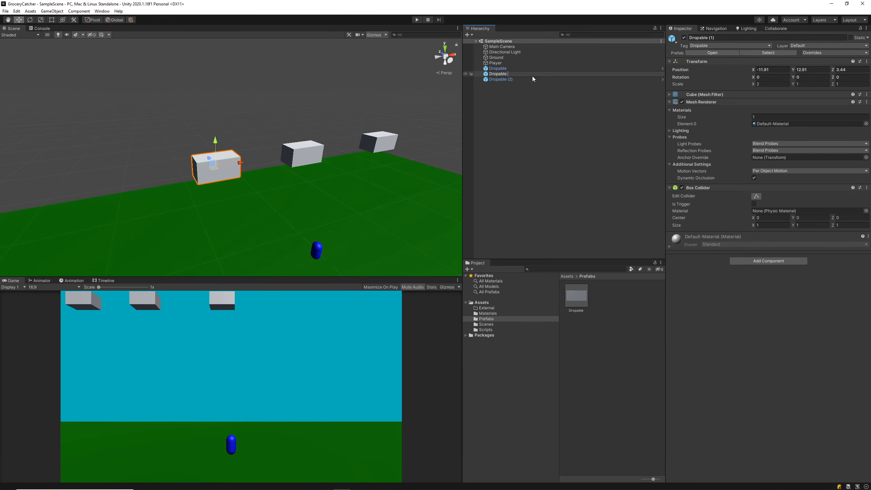
{"action": "key", "text": "BackSpace"}
{"action": "type", "text": "Small"}
{"action": "key", "text": "Return"}
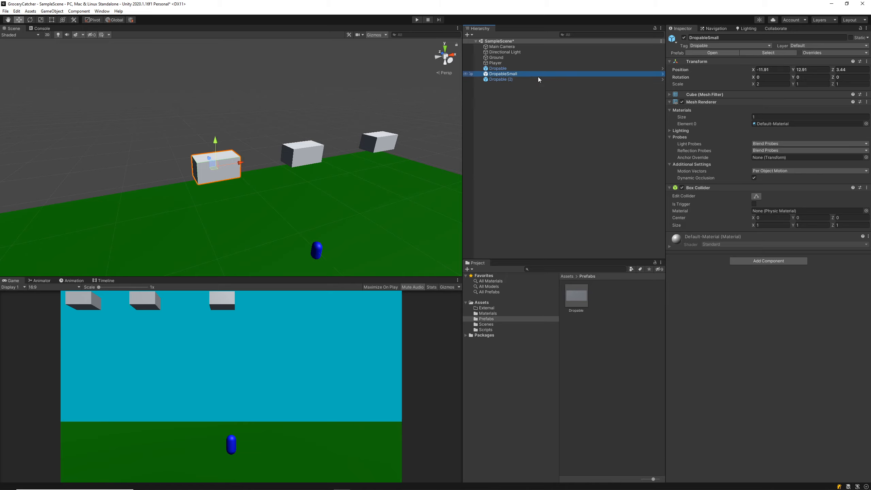
{"action": "left_click", "coordinate": [768, 85]}
{"action": "type", "text": "1"}
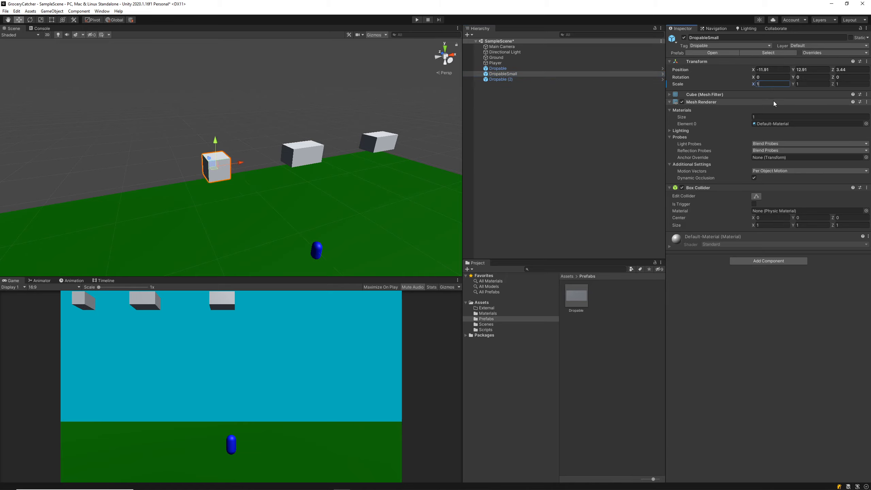
- Rename Dropable (2) to DropableLarge and set its Z scale to 2
{"action": "left_click", "coordinate": [546, 81]}
{"action": "left_click", "coordinate": [546, 81]}
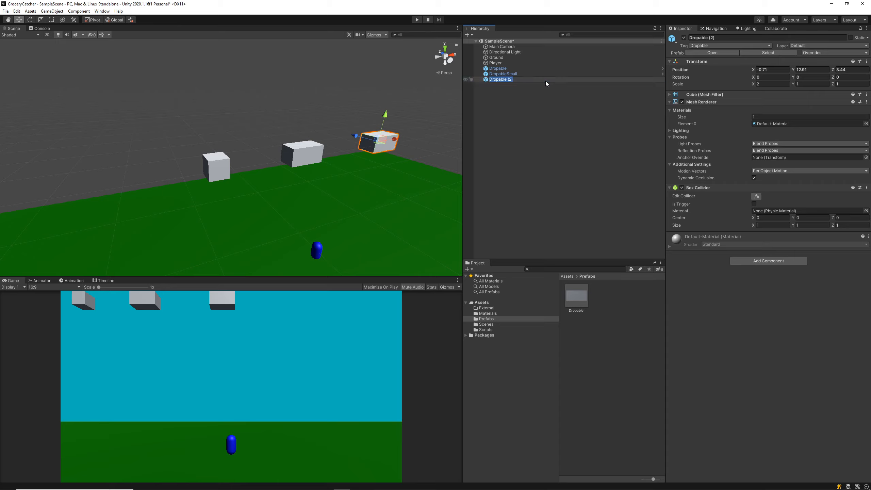
{"action": "type", "text": "Large"}
{"action": "key", "text": "Return"}
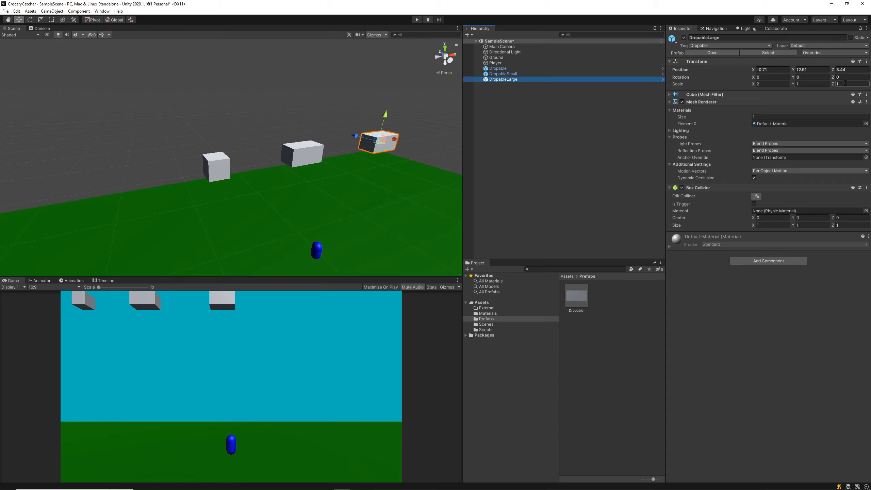
{"action": "left_click", "coordinate": [845, 85]}
{"action": "type", "text": "2"}
{"action": "left_click", "coordinate": [293, 125]}
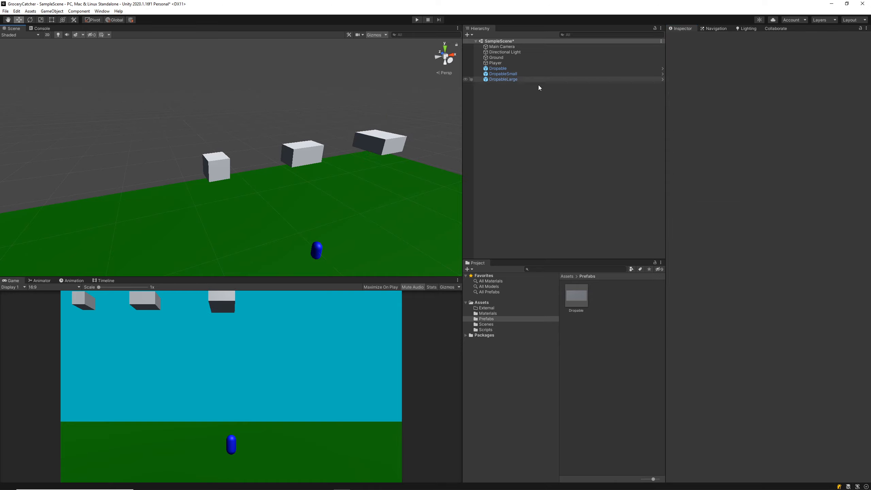
- Save DropableSmall as a prefab variant in the Prefabs folder
{"action": "left_click", "coordinate": [504, 74]}
{"action": "left_click_drag", "start_coordinate": [503, 76], "coordinate": [623, 298]}
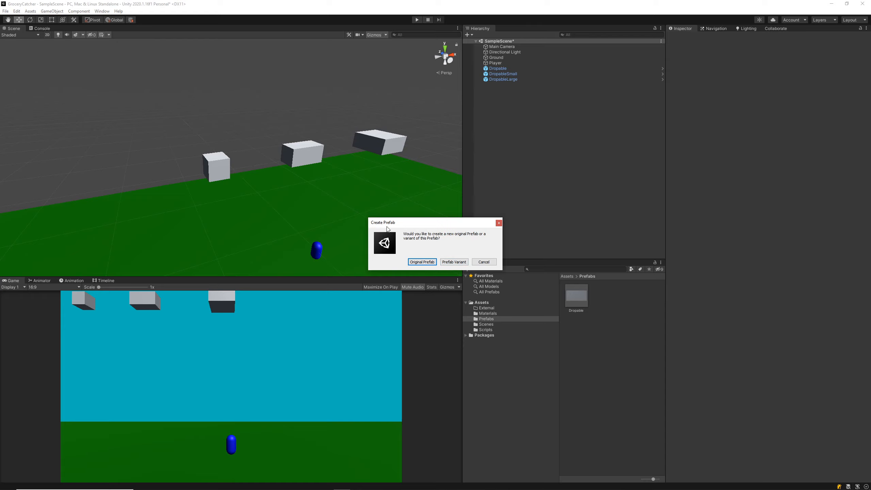
{"action": "left_click", "coordinate": [454, 262]}
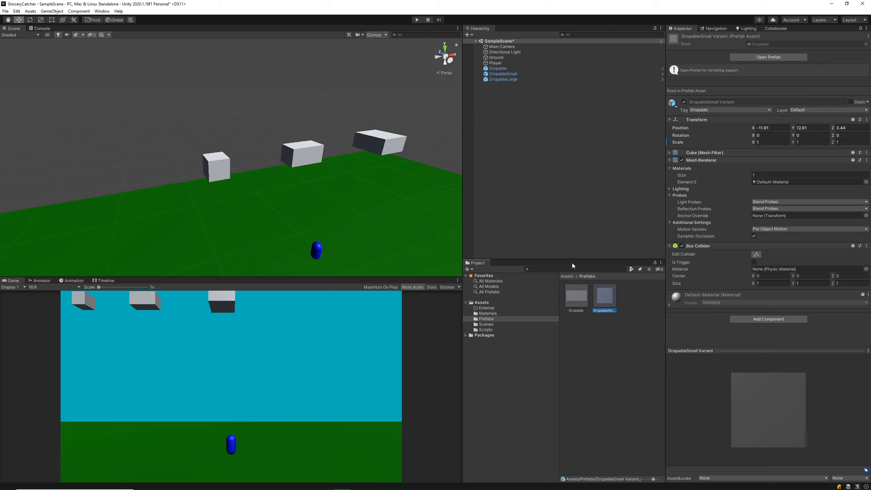
- Save DropableLarge as a new original prefab in the Prefabs folder
{"action": "left_click_drag", "start_coordinate": [502, 80], "coordinate": [644, 298]}
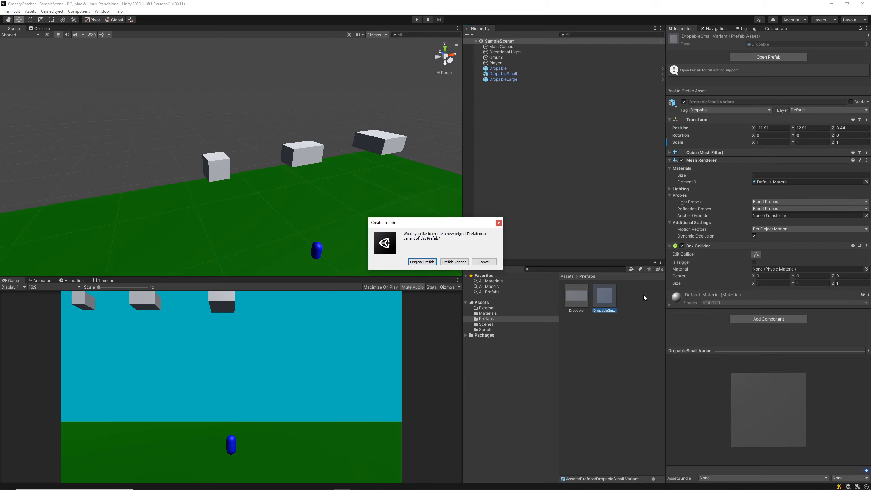
{"action": "left_click", "coordinate": [419, 263]}
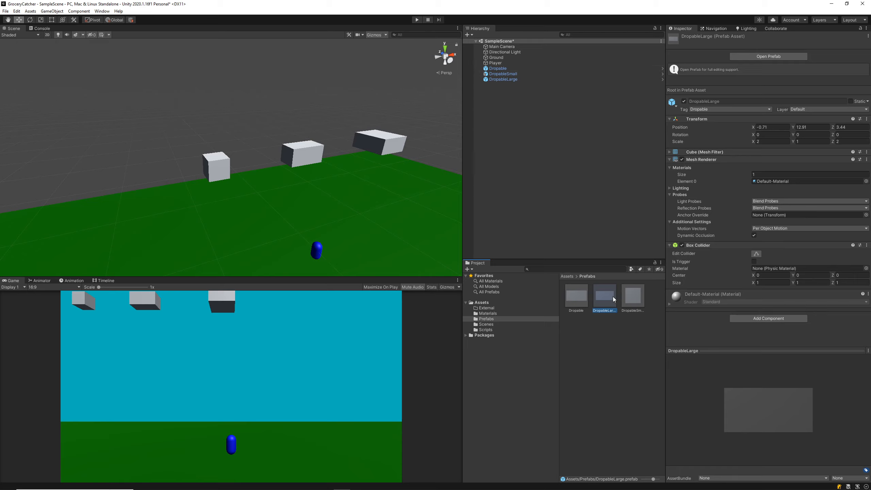
- Set the Dropable prefab's Y scale to 2 and compare the DropableLarge instance and prefab against it
{"action": "left_click", "coordinate": [579, 296]}
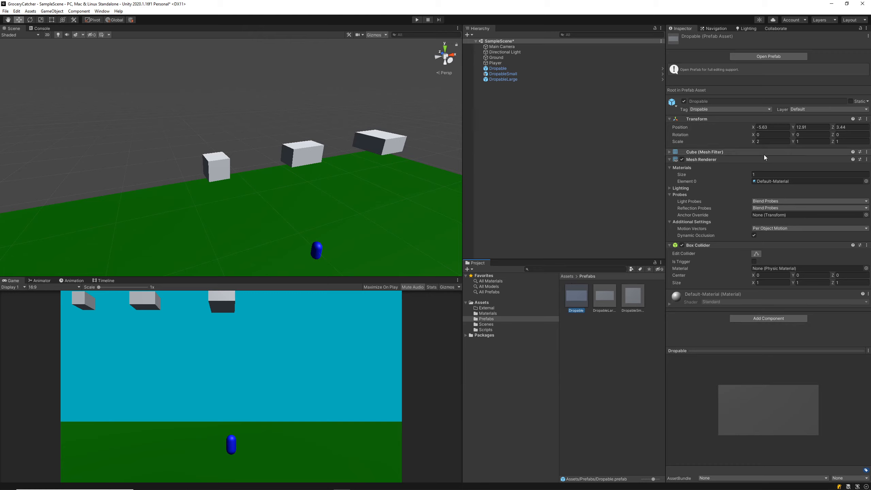
{"action": "left_click", "coordinate": [802, 141]}
{"action": "double_click", "coordinate": [803, 142]}
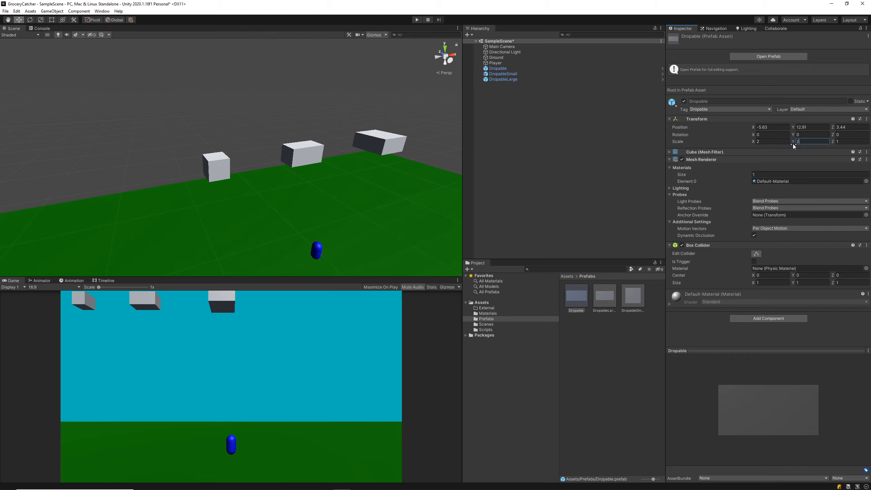
{"action": "key", "text": "Return"}
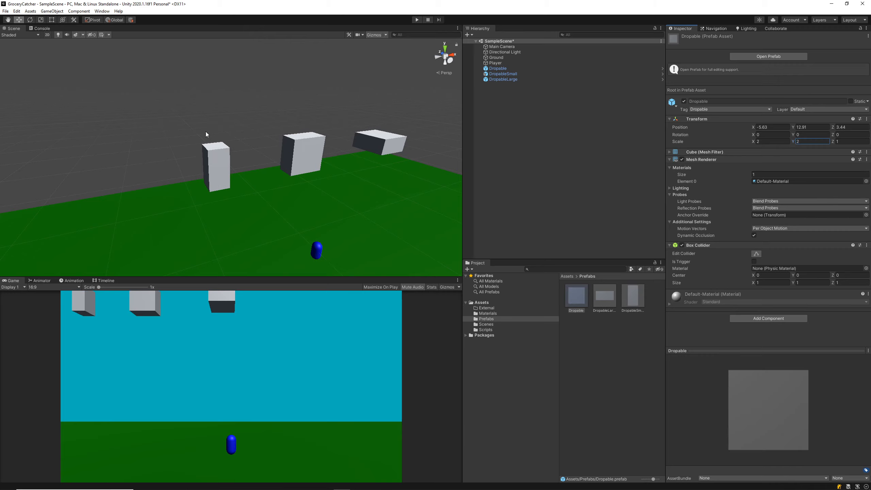
{"action": "left_click", "coordinate": [394, 140]}
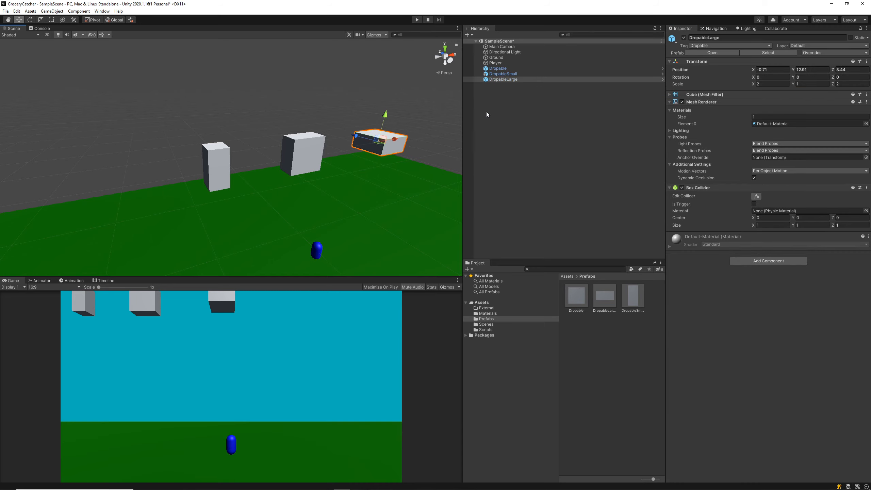
{"action": "left_click", "coordinate": [606, 303]}
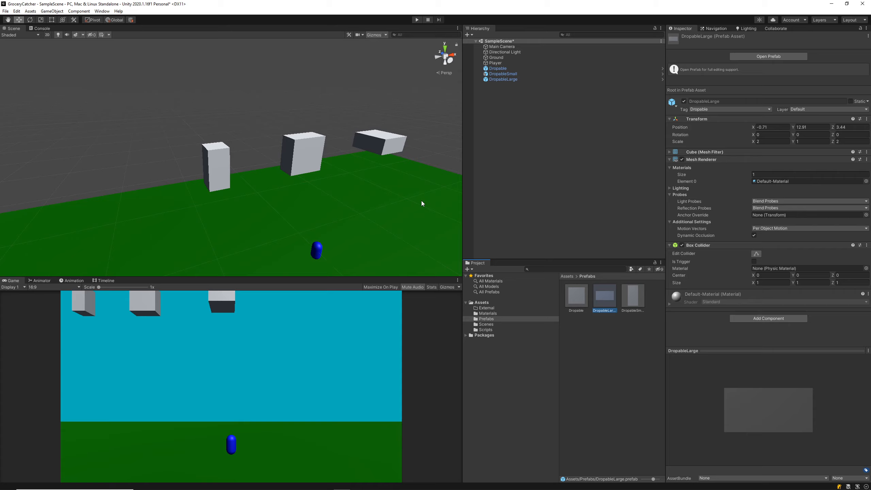
{"action": "left_click", "coordinate": [611, 347]}
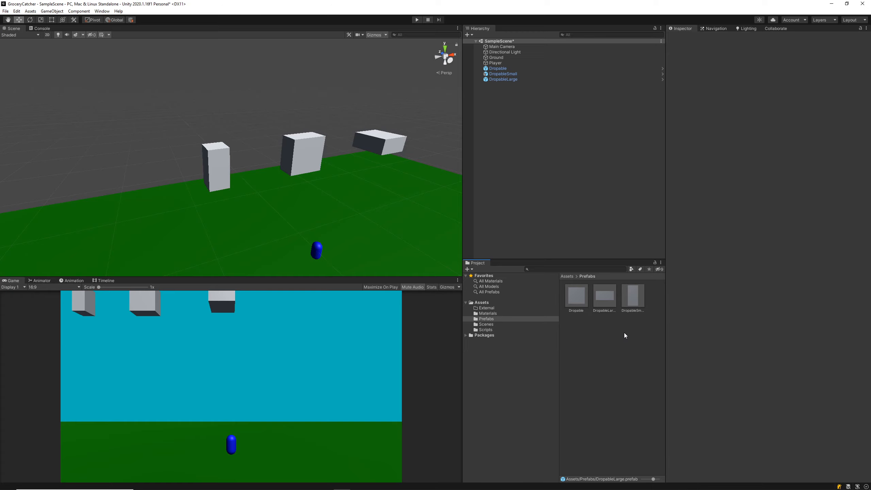
- Delete the DropableLarge prefab and the DropableSmall Variant prefab from the Prefabs folder
{"action": "left_click", "coordinate": [612, 302]}
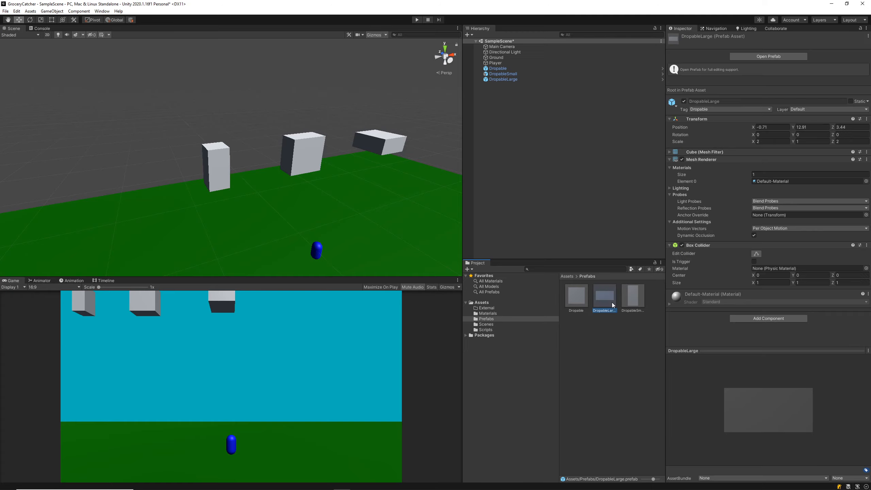
{"action": "key", "text": "Delete"}
{"action": "left_click", "coordinate": [455, 261]}
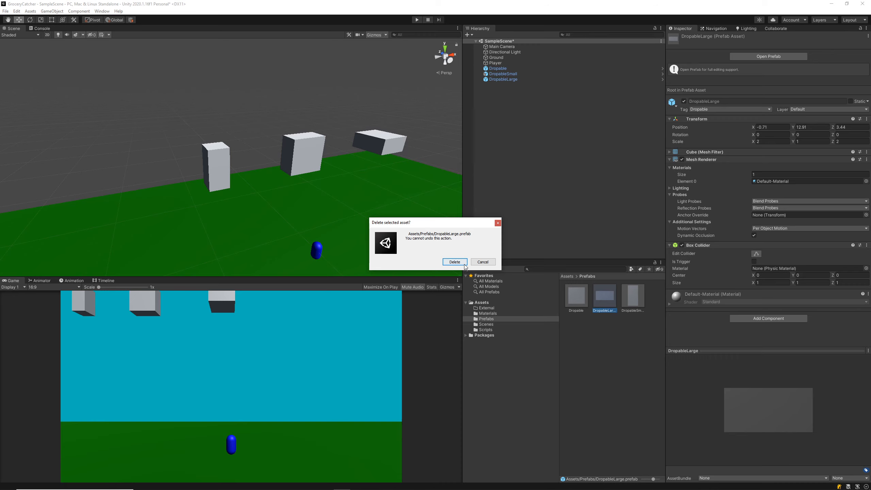
{"action": "left_click", "coordinate": [605, 300]}
{"action": "key", "text": "Delete"}
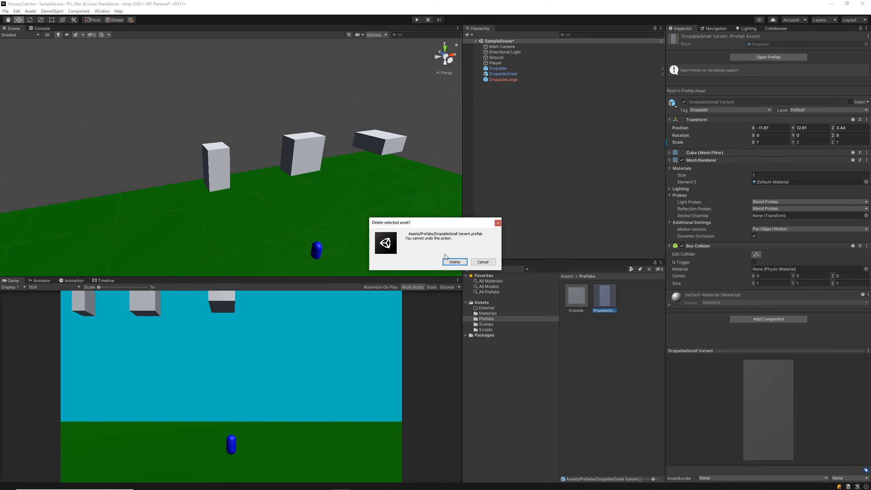
{"action": "left_click", "coordinate": [454, 261]}
- Delete the DropableSmall and DropableLarge objects from the scene
{"action": "left_click", "coordinate": [508, 74]}
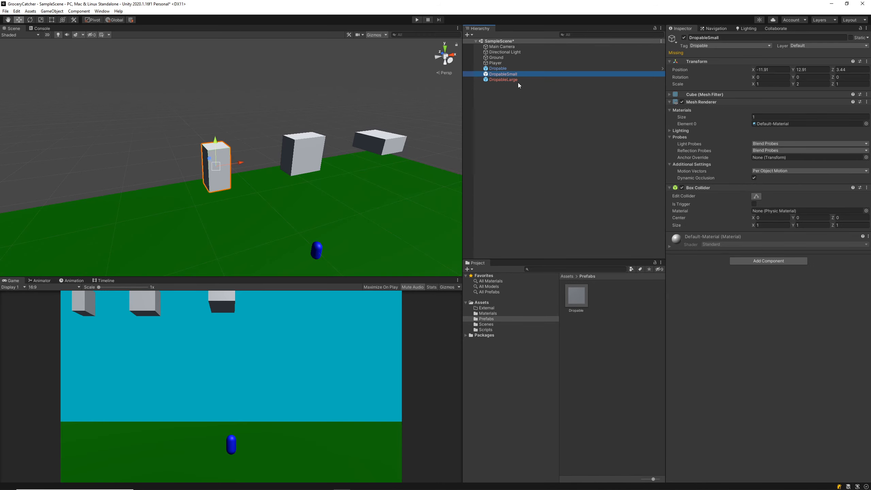
{"action": "left_click", "coordinate": [516, 81], "text": "shift"}
{"action": "key", "text": "Delete"}
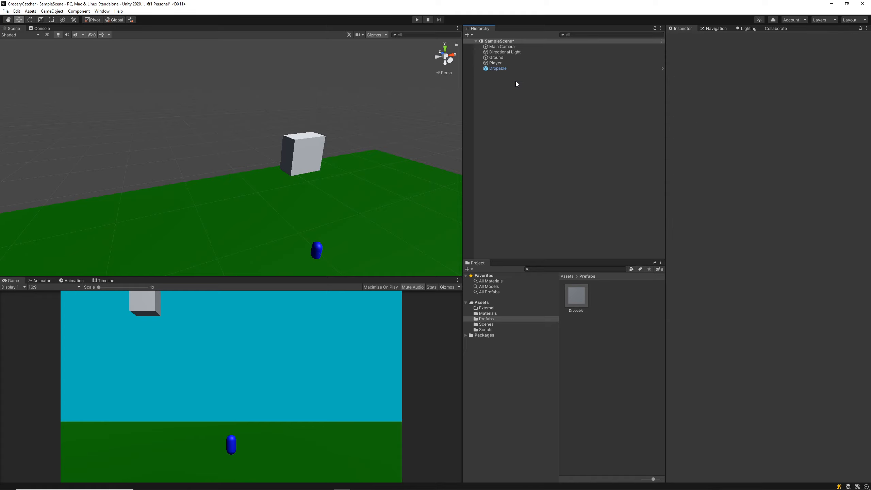
- Create a C# script named Dropable in the Scripts folder
{"action": "left_click", "coordinate": [487, 330]}
{"action": "right_click", "coordinate": [631, 345]}
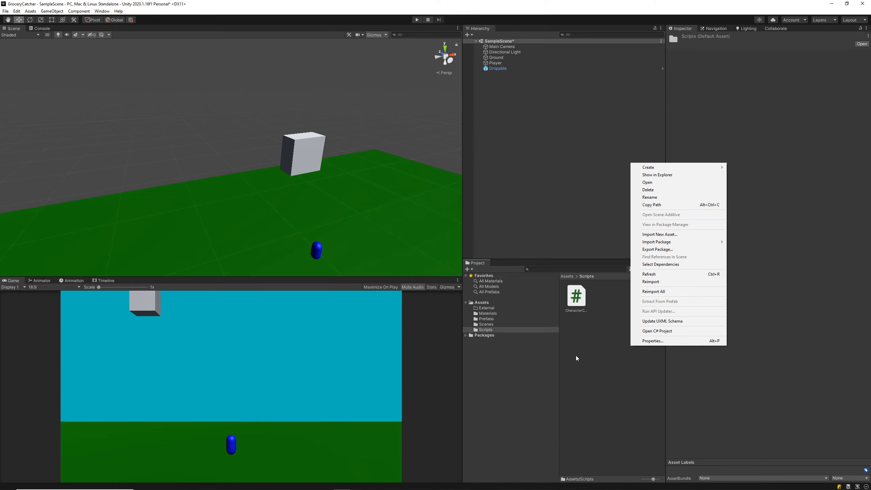
{"action": "mouse_move", "coordinate": [648, 167]}
{"action": "left_click", "coordinate": [744, 175]}
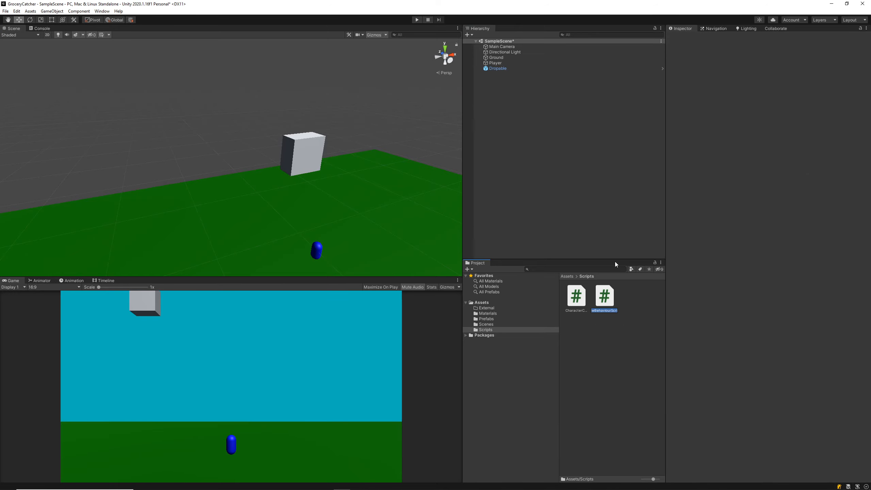
{"action": "type", "text": "Dropable"}
{"action": "key", "text": "Return"}
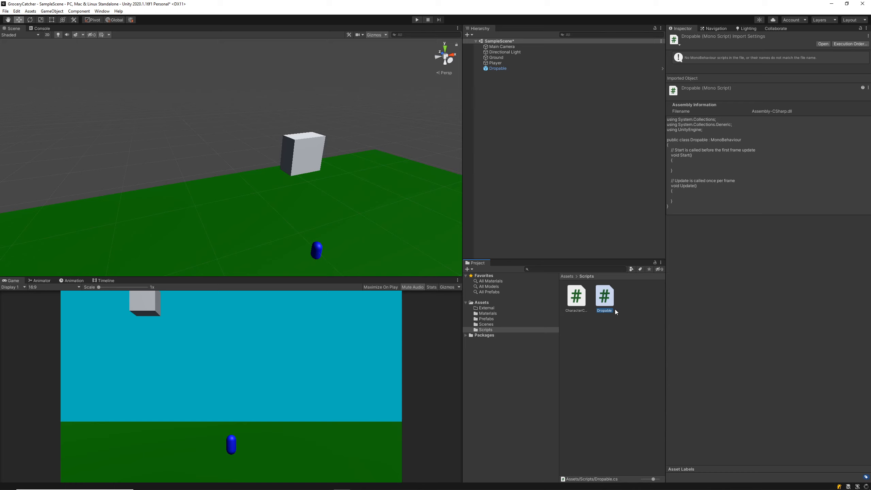
- Open the Dropable script in Visual Studio and save it
{"action": "double_click", "coordinate": [612, 303]}
{"action": "left_click", "coordinate": [263, 161]}
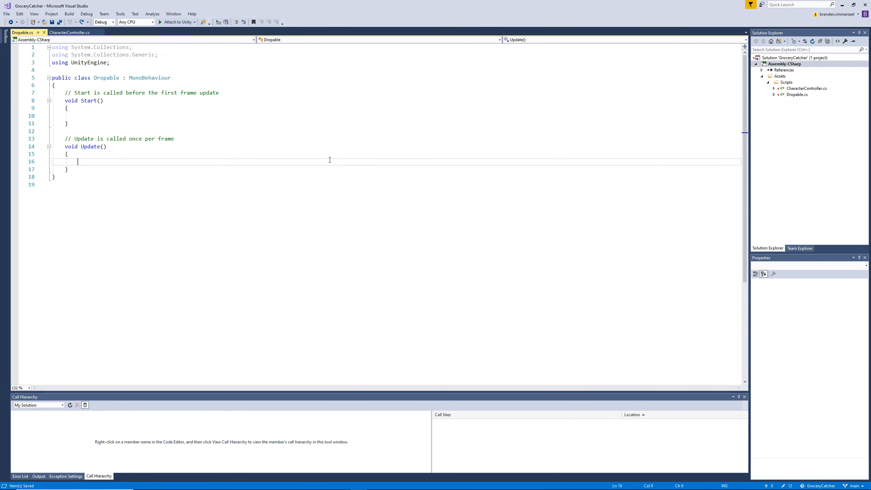
{"action": "key", "text": "ctrl+s"}
- Declare a public bool isObstacle initialised to false at the start of the Dropable class and save the script
{"action": "left_click", "coordinate": [122, 87]}
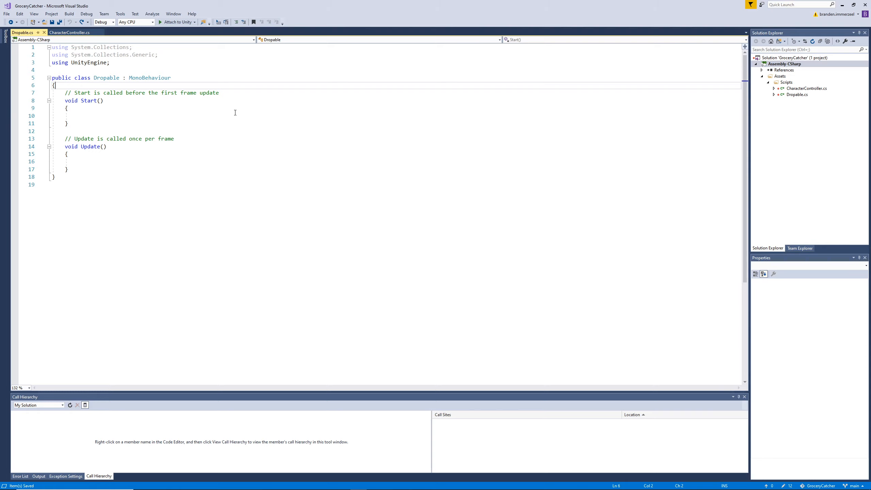
{"action": "key", "text": "Return"}
{"action": "key", "text": "Return"}
{"action": "key", "text": "Up"}
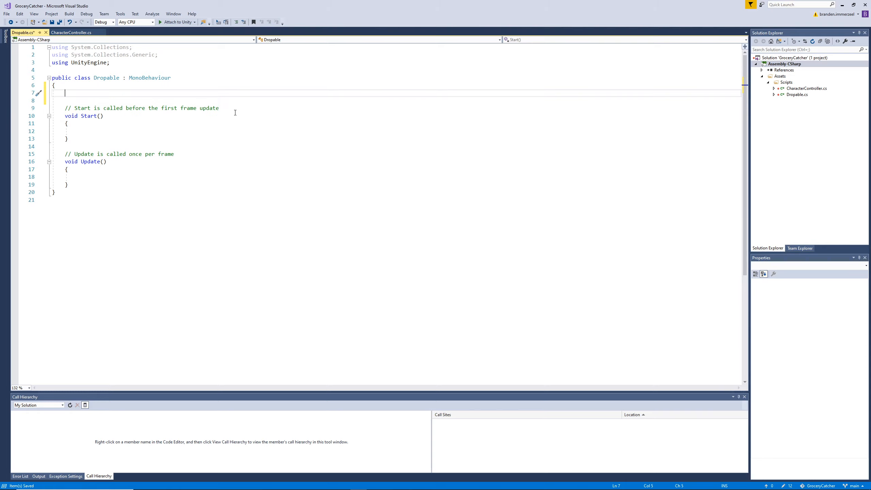
{"action": "type", "text": "public bo"}
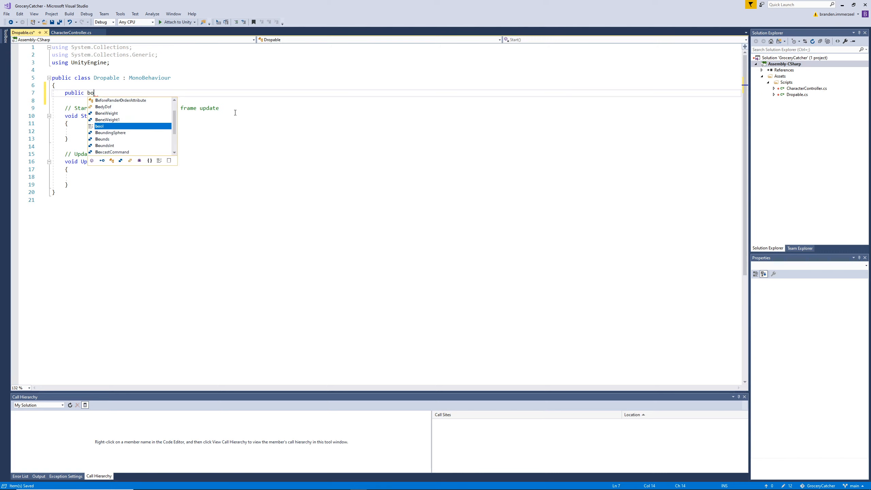
{"action": "type", "text": "ol isDroppa"}
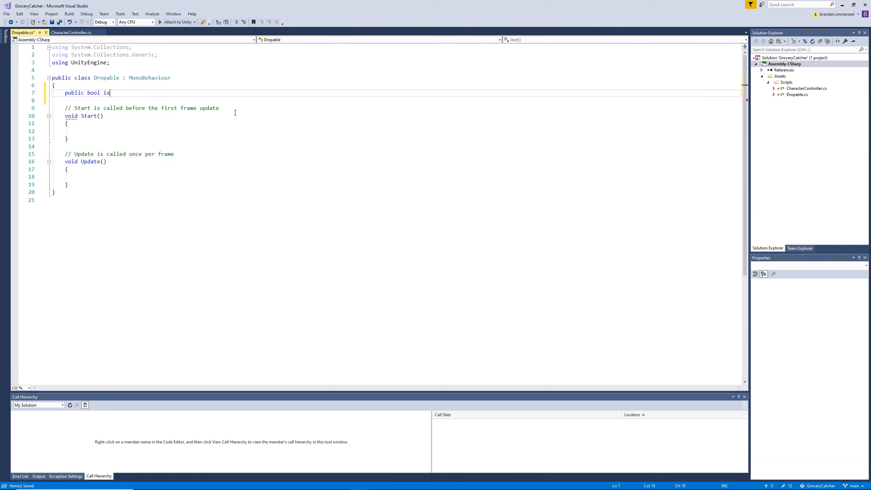
{"action": "key", "text": "BackSpace"}
{"action": "key", "text": "BackSpace"}
{"action": "key", "text": "BackSpace"}
{"action": "key", "text": "BackSpace"}
{"action": "key", "text": "BackSpace"}
{"action": "key", "text": "BackSpace"}
{"action": "type", "text": "bstacle"}
{"action": "key", "text": "BackSpace"}
{"action": "key", "text": "BackSpace"}
{"action": "type", "text": "le = fala"}
{"action": "key", "text": "BackSpace"}
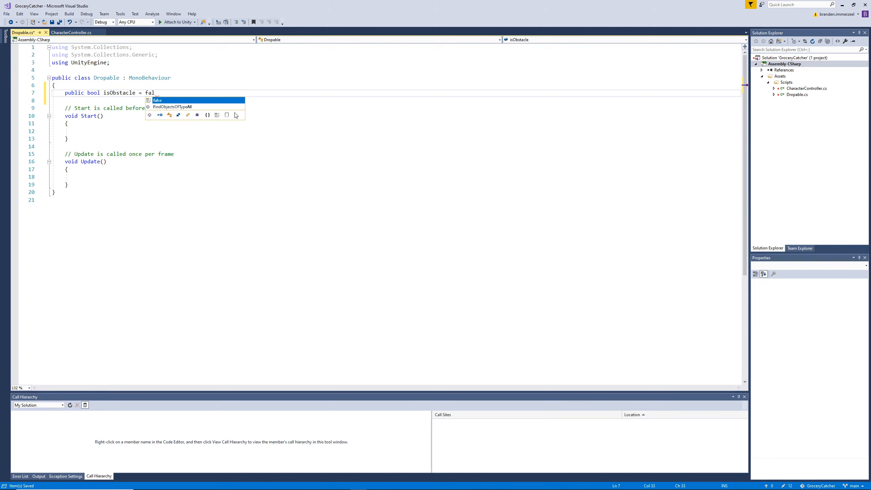
{"action": "type", "text": "se;"}
{"action": "key", "text": "ctrl+s"}
- Declare a public int score initialised to 5 above isObstacle and save the script
{"action": "key", "text": "ctrl+Return"}
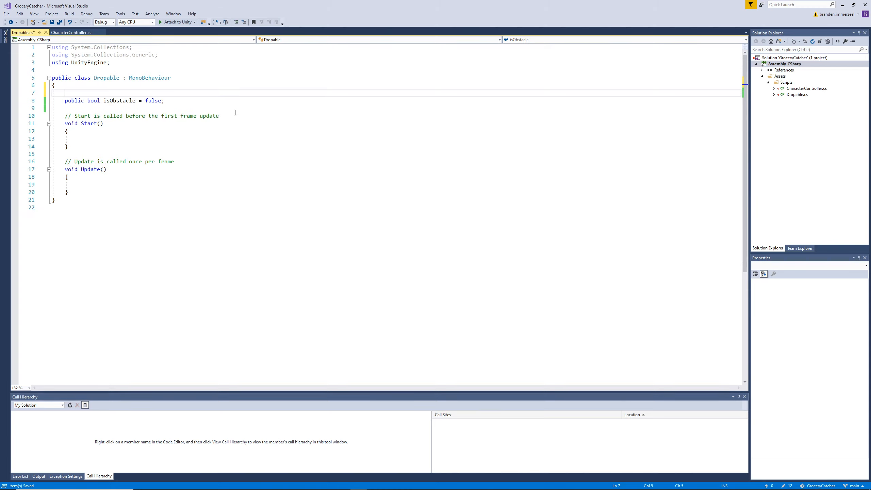
{"action": "type", "text": "public int score = 5;"}
{"action": "key", "text": "ctrl+s"}
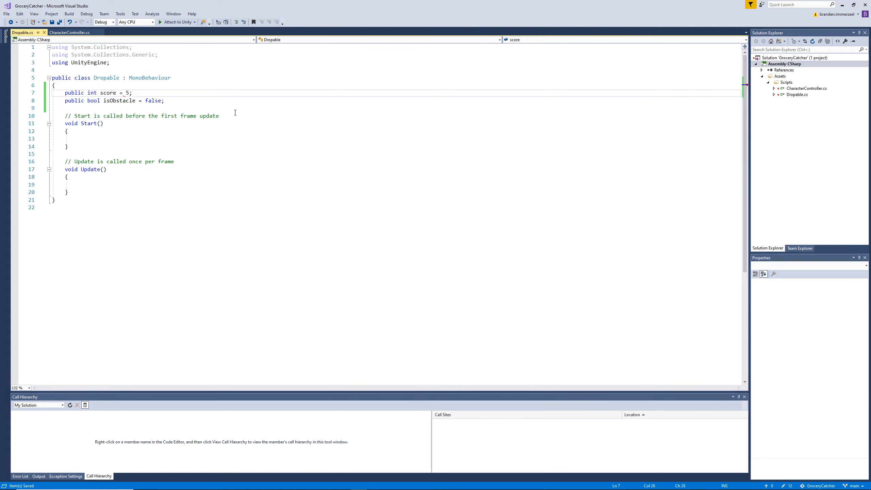
{"action": "left_click", "coordinate": [155, 108]}
{"action": "left_click", "coordinate": [113, 93]}
{"action": "double_click", "coordinate": [113, 94]}
{"action": "left_click", "coordinate": [213, 79]}
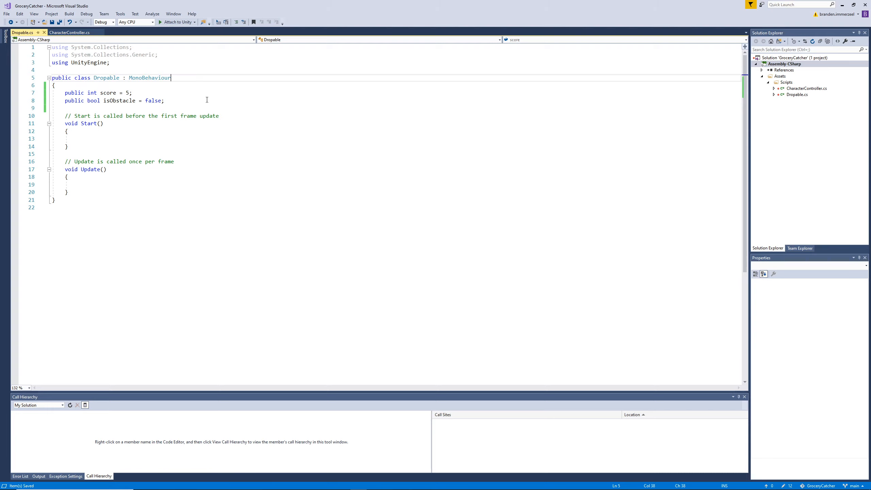
{"action": "left_click", "coordinate": [237, 94]}
{"action": "left_click", "coordinate": [110, 100]}
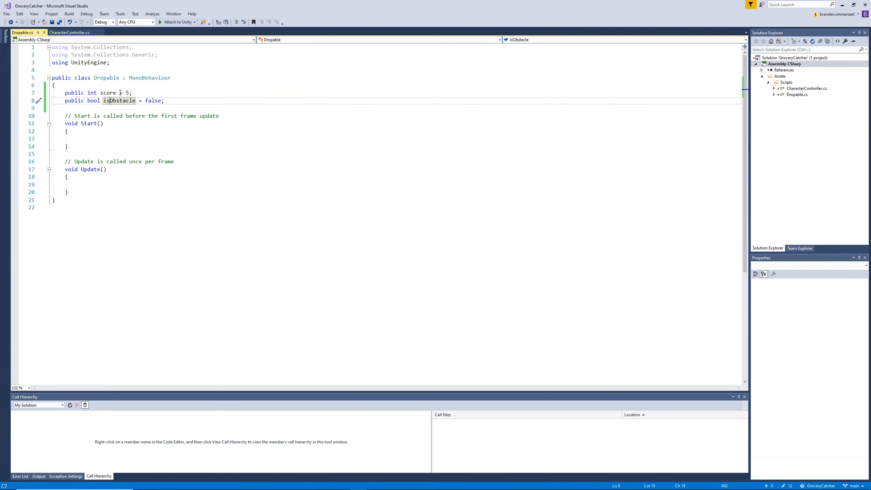
- Add an if block inside Start() that tests isObstacle
{"action": "left_click", "coordinate": [188, 138]}
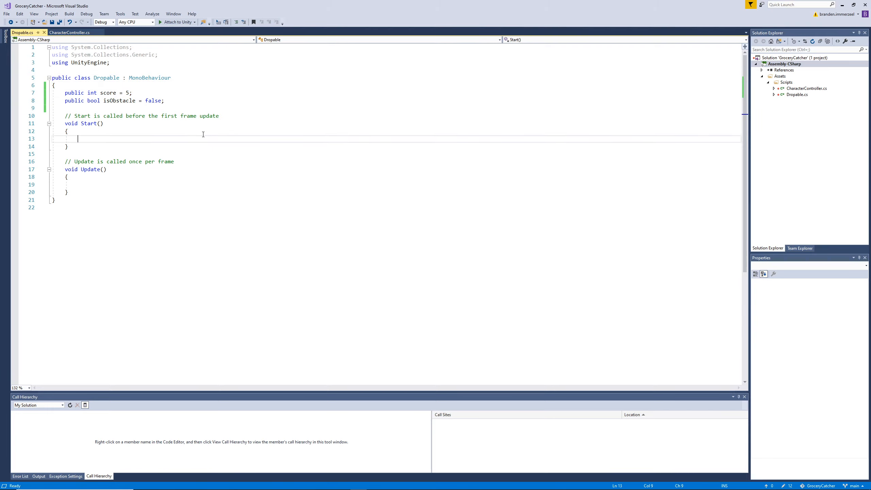
{"action": "type", "text": "is"}
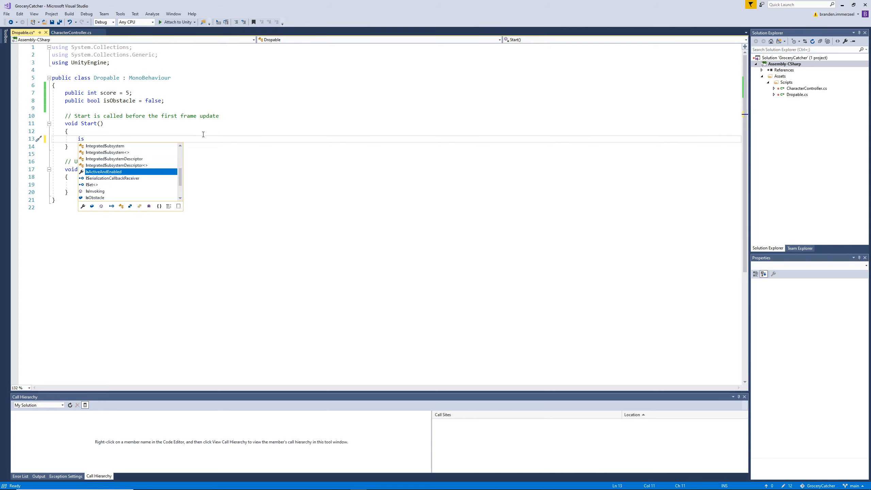
{"action": "key", "text": "BackSpace"}
{"action": "type", "text": "f"}
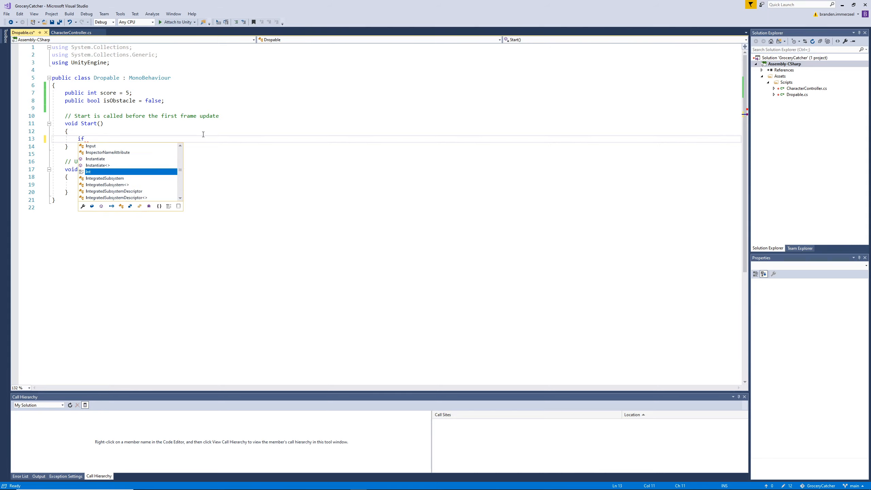
{"action": "type", "text": "(is"}
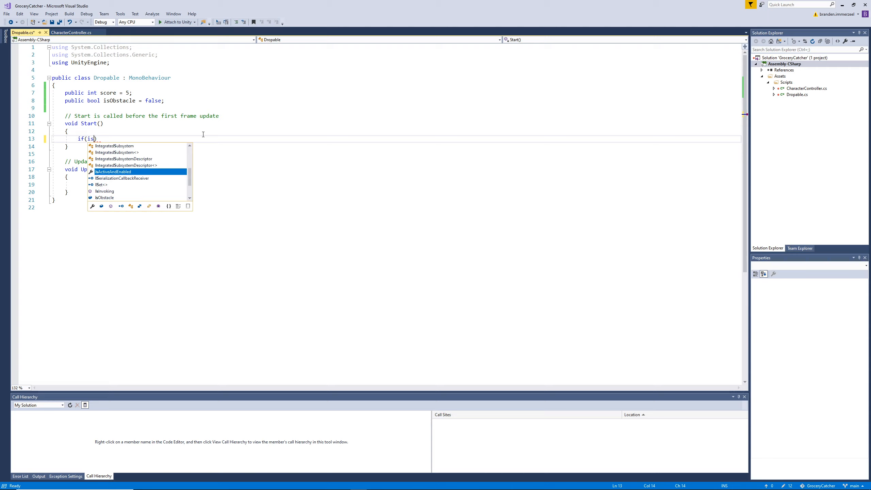
{"action": "type", "text": "obsta"}
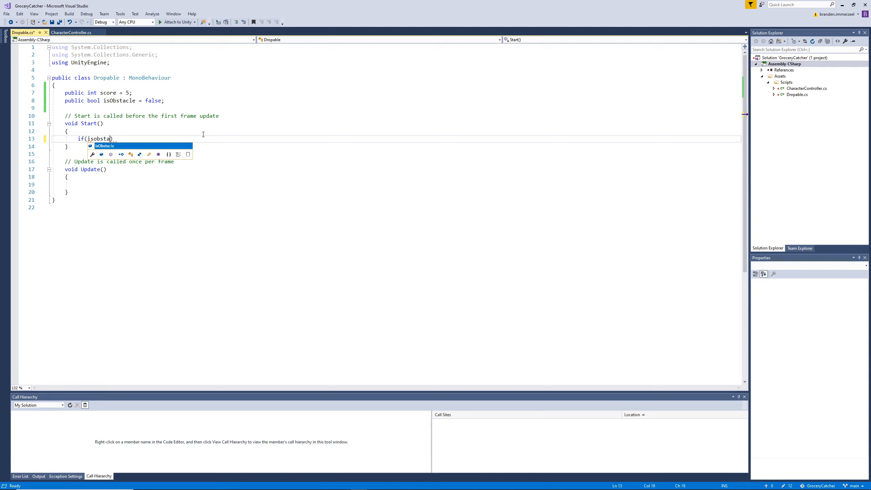
{"action": "key", "text": "Tab"}
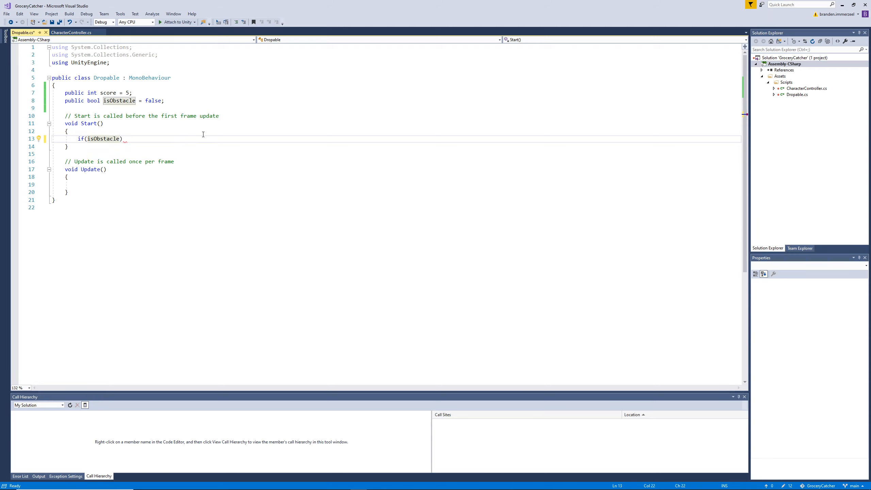
{"action": "type", "text": ")"}
{"action": "key", "text": "Return"}
{"action": "type", "text": "{"}
{"action": "key", "text": "Return"}
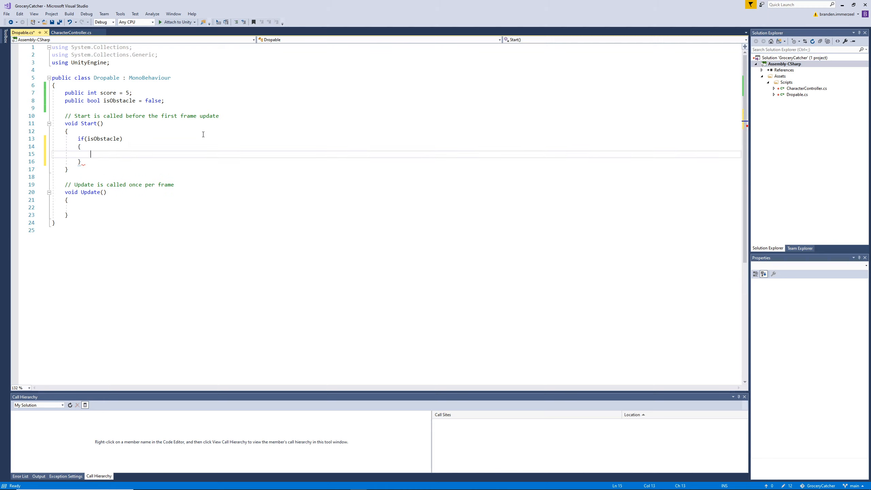
- Assign 0 to score inside the isObstacle block
{"action": "left_click", "coordinate": [111, 100]}
{"action": "double_click", "coordinate": [110, 93]}
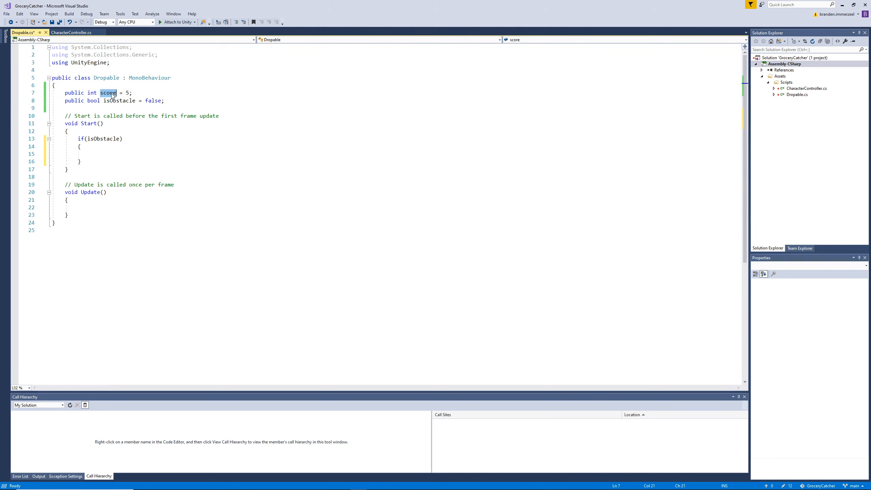
{"action": "left_click", "coordinate": [177, 153]}
{"action": "type", "text": "score = "}
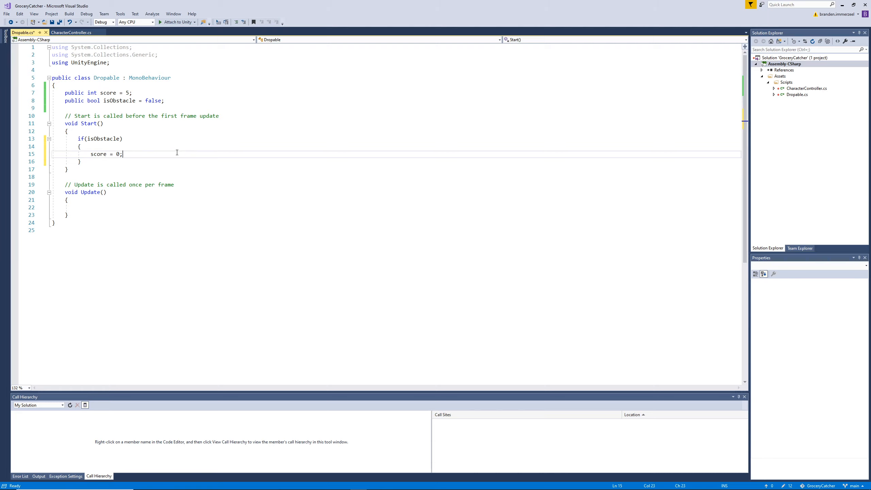
- Complete the score = 0; statement in the isObstacle block and save the Dropable script
{"action": "type", "text": "0;"}
{"action": "key", "text": "ctrl+s"}
{"action": "key", "text": "Up"}
{"action": "left_click", "coordinate": [88, 152]}
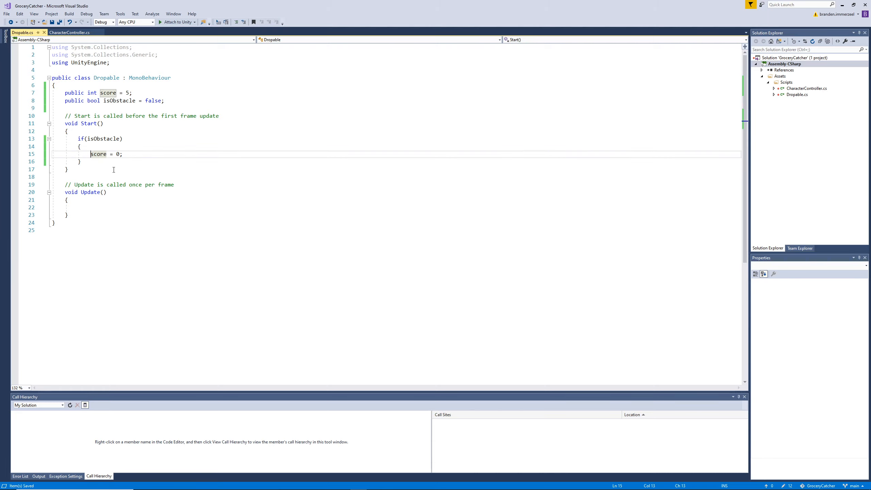
{"action": "left_click", "coordinate": [276, 215]}
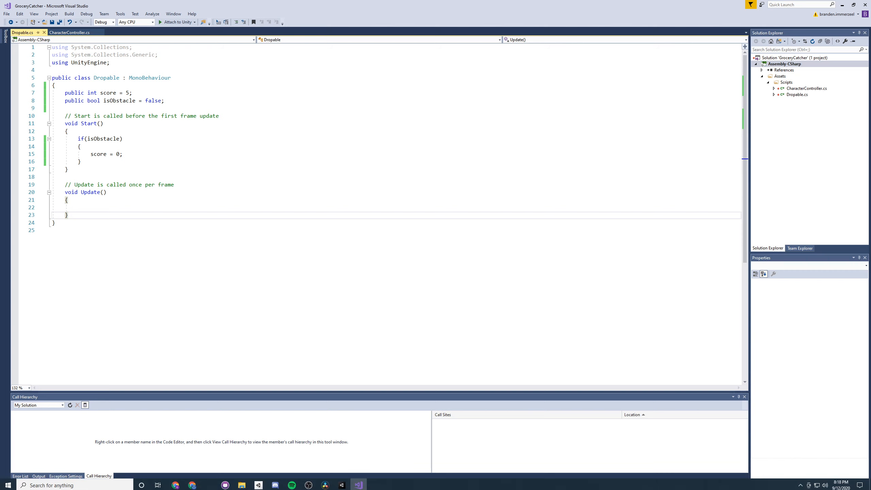
- Switch to the Unity editor and save SampleScene
{"action": "left_click", "coordinate": [342, 483]}
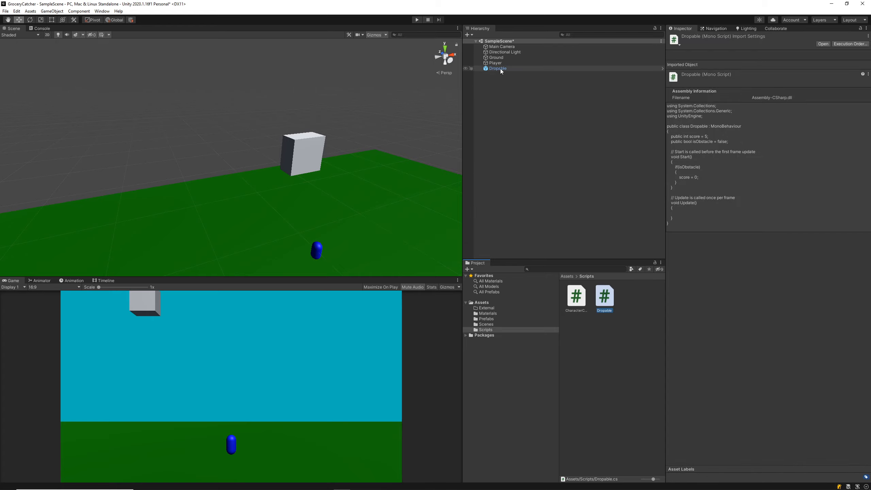
{"action": "left_click", "coordinate": [528, 139]}
{"action": "key", "text": "ctrl+s"}
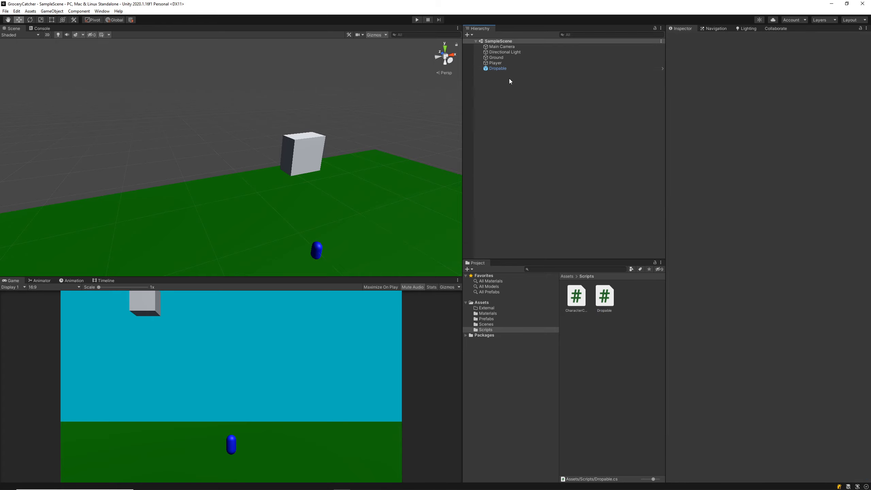
- Set the Dropable object's X and Y scale to 1
{"action": "left_click", "coordinate": [504, 69]}
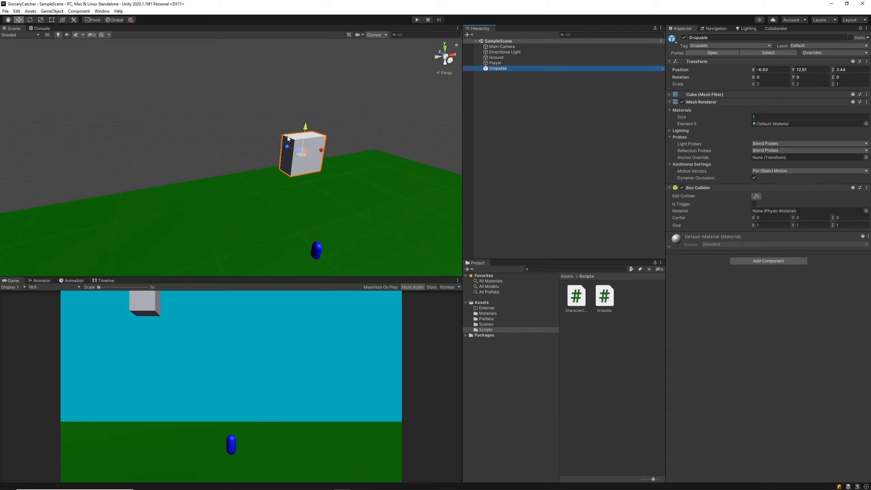
{"action": "left_click", "coordinate": [770, 84]}
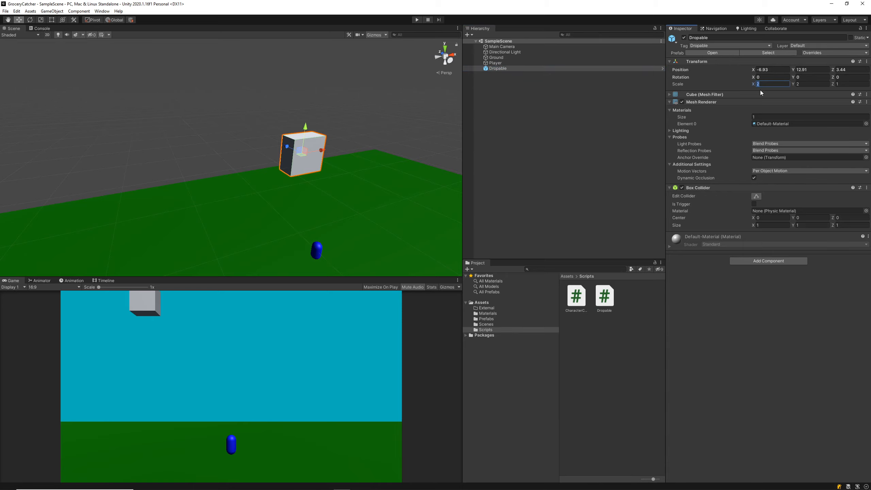
{"action": "type", "text": "1"}
{"action": "key", "text": "Tab"}
{"action": "type", "text": "1"}
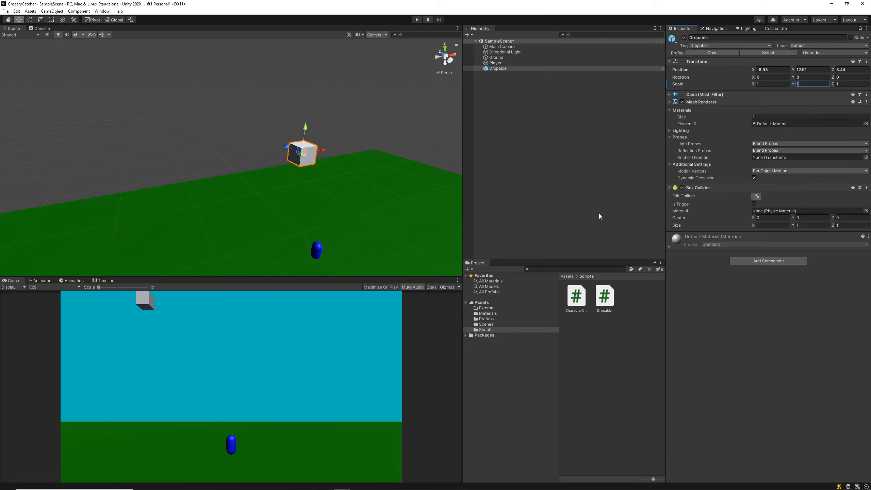
- Attach the Dropable script to the Dropable object in the scene and display its components
{"action": "left_click", "coordinate": [579, 202]}
{"action": "left_click_drag", "start_coordinate": [605, 297], "coordinate": [503, 71]}
{"action": "left_click", "coordinate": [497, 69]}
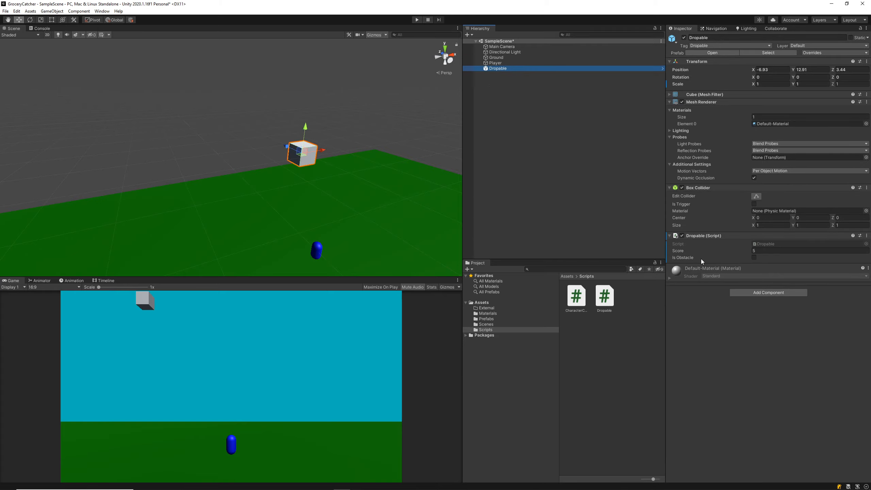
- Compare the Dropable prefab with its scene instance and apply all of the instance's overrides to the prefab
{"action": "left_click", "coordinate": [487, 319]}
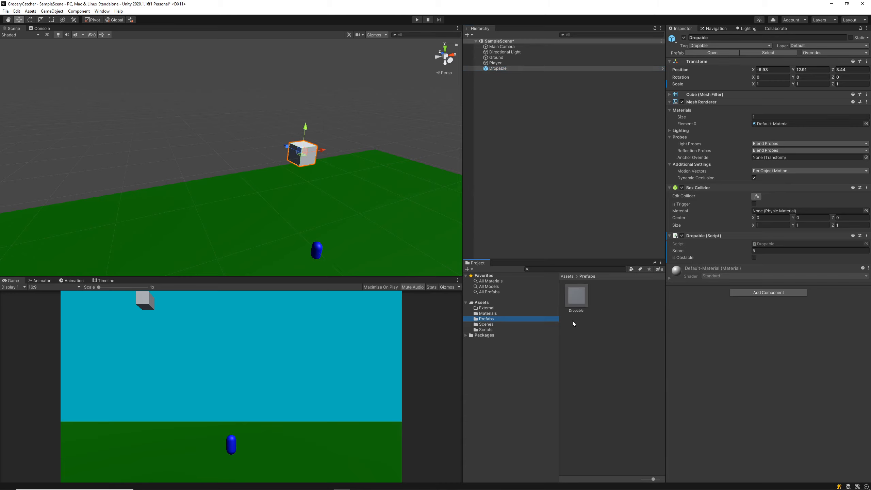
{"action": "left_click", "coordinate": [575, 298]}
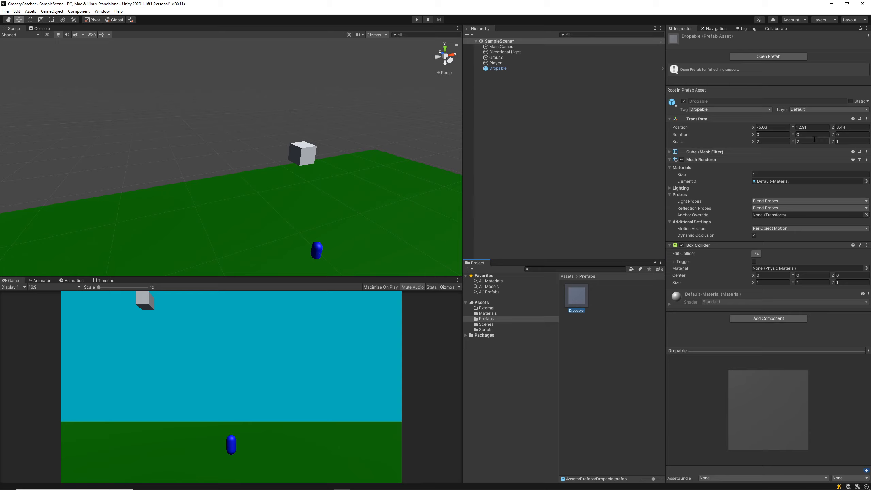
{"action": "left_click", "coordinate": [501, 68]}
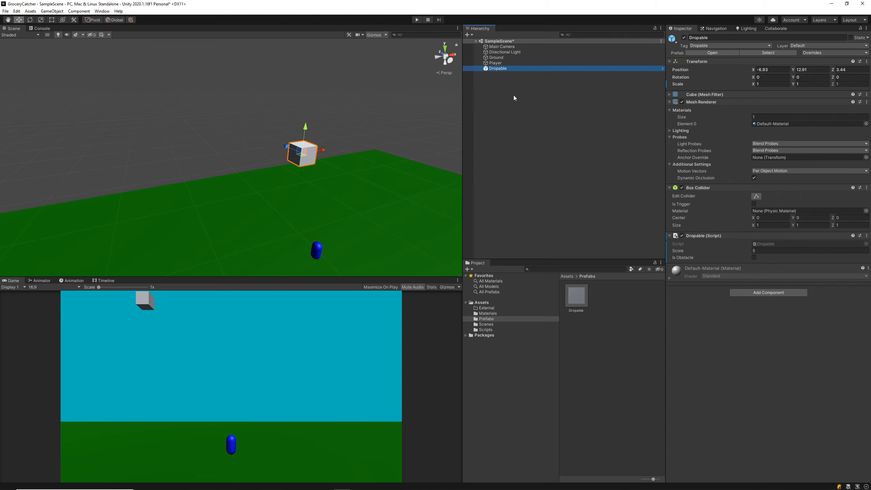
{"action": "left_click", "coordinate": [820, 53]}
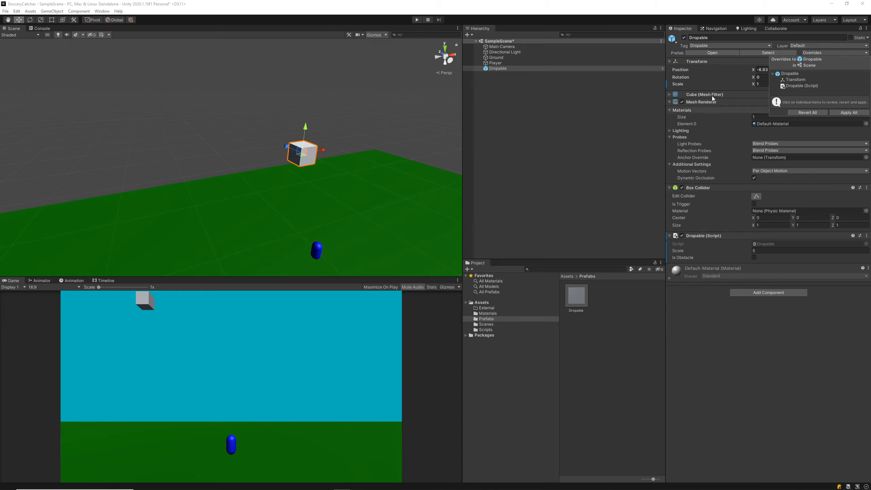
{"action": "left_click", "coordinate": [846, 114]}
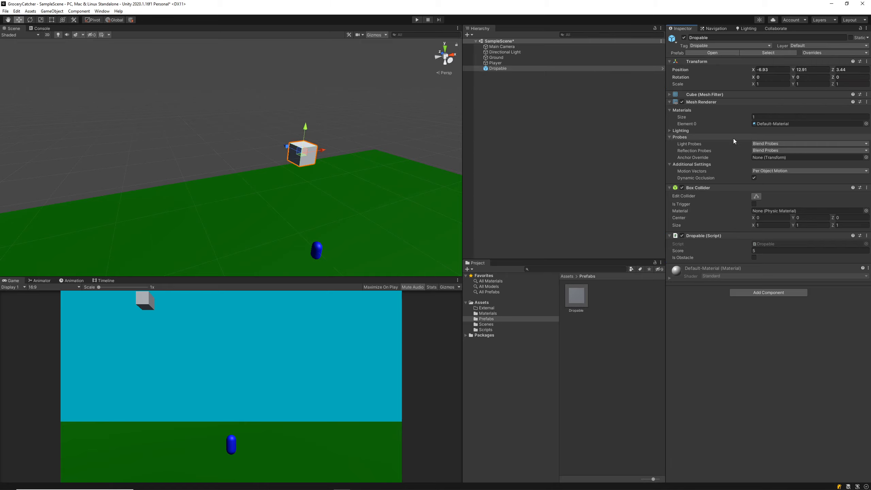
{"action": "left_click", "coordinate": [388, 99]}
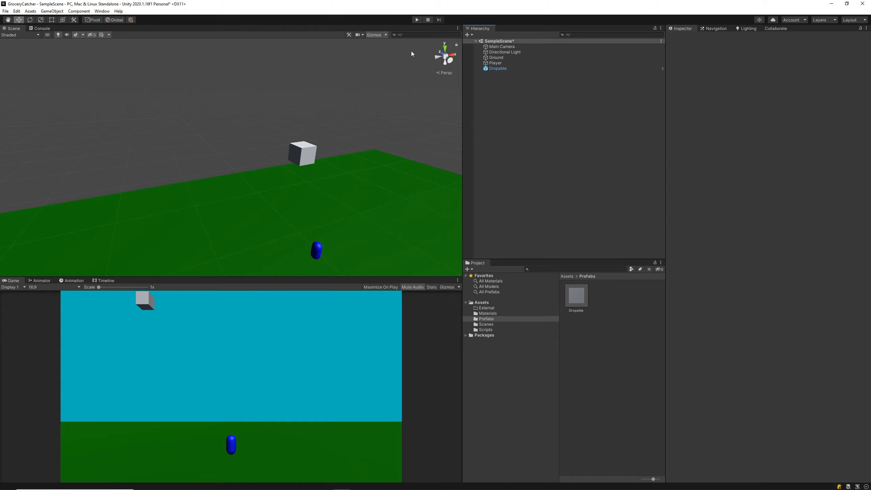
- Move the Dropable cube directly above the player, to about X -0.04 and Y 8.87
{"action": "left_click", "coordinate": [445, 73]}
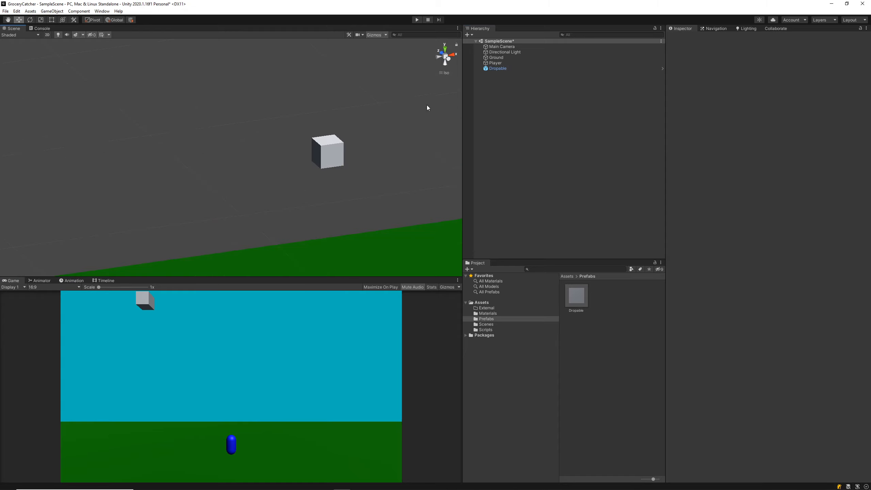
{"action": "left_click", "coordinate": [447, 58]}
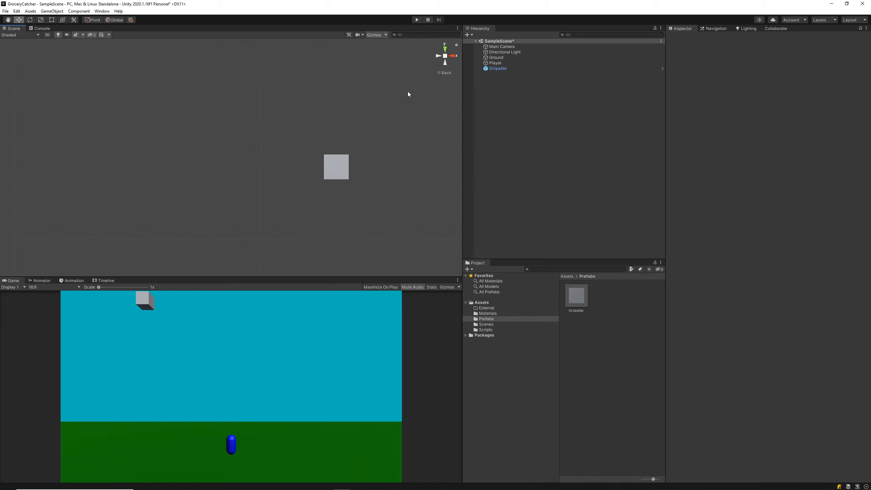
{"action": "scroll", "coordinate": [340, 178], "scroll_direction": "down", "scroll_amount": 5}
{"action": "middle_click_drag", "start_coordinate": [331, 204], "coordinate": [299, 116]}
{"action": "left_click", "coordinate": [250, 74]}
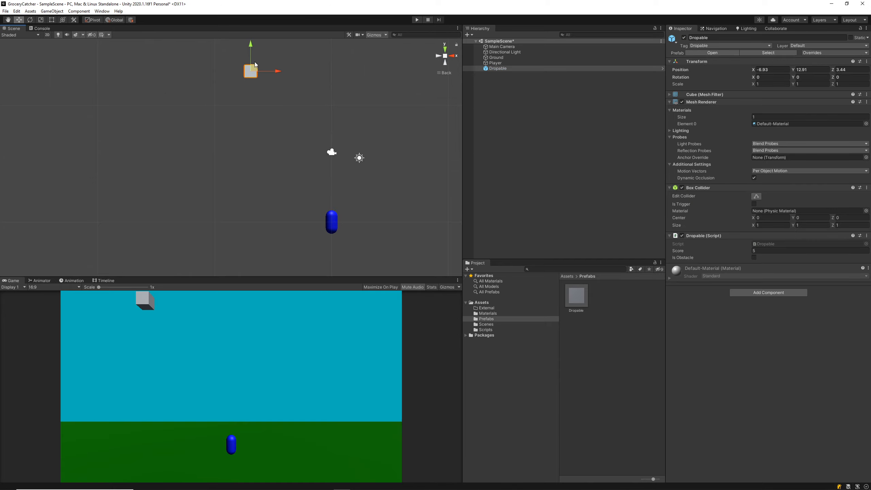
{"action": "left_click_drag", "start_coordinate": [277, 69], "coordinate": [353, 77]}
{"action": "left_click_drag", "start_coordinate": [335, 45], "coordinate": [342, 114]}
{"action": "left_click_drag", "start_coordinate": [354, 144], "coordinate": [359, 145]}
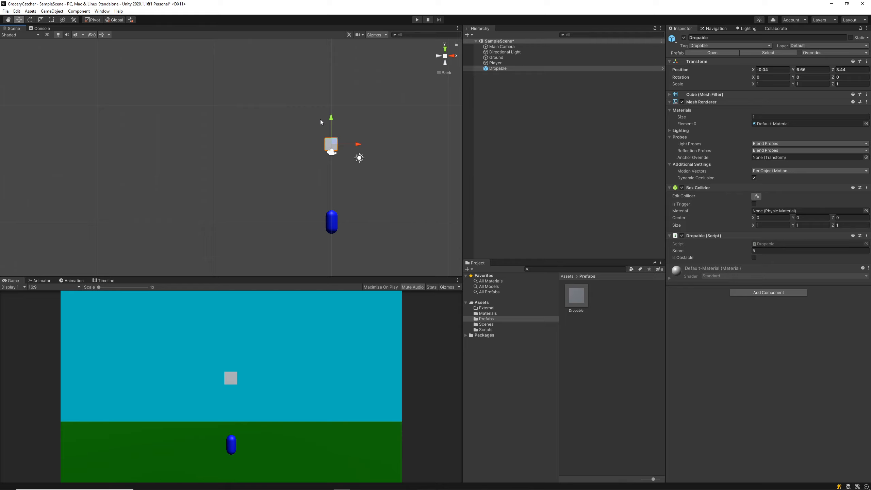
{"action": "mouse_move", "coordinate": [331, 118]}
{"action": "left_mouse_down"}
{"action": "mouse_move", "coordinate": [336, 93]}
{"action": "mouse_move", "coordinate": [328, 134]}
{"action": "left_mouse_up"}
- Scale the Dropable cube down to exactly 0.6 on the X, Y and Z axes
{"action": "key", "text": "r"}
{"action": "left_click", "coordinate": [773, 83]}
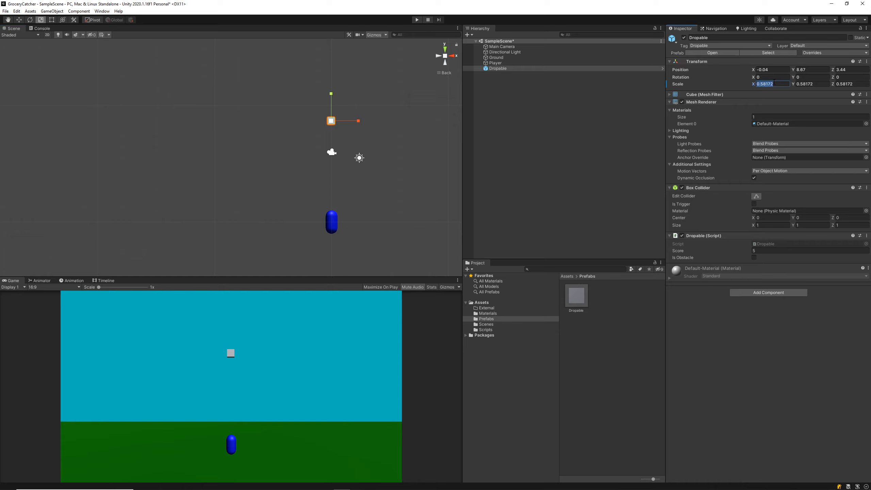
{"action": "type", "text": "0.6"}
{"action": "left_click", "coordinate": [810, 85]}
{"action": "left_click", "coordinate": [847, 84]}
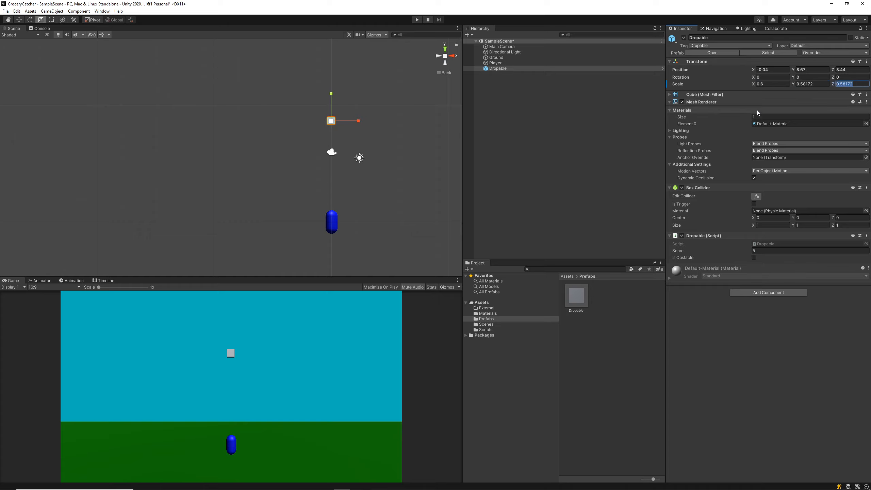
{"action": "left_click", "coordinate": [819, 84]}
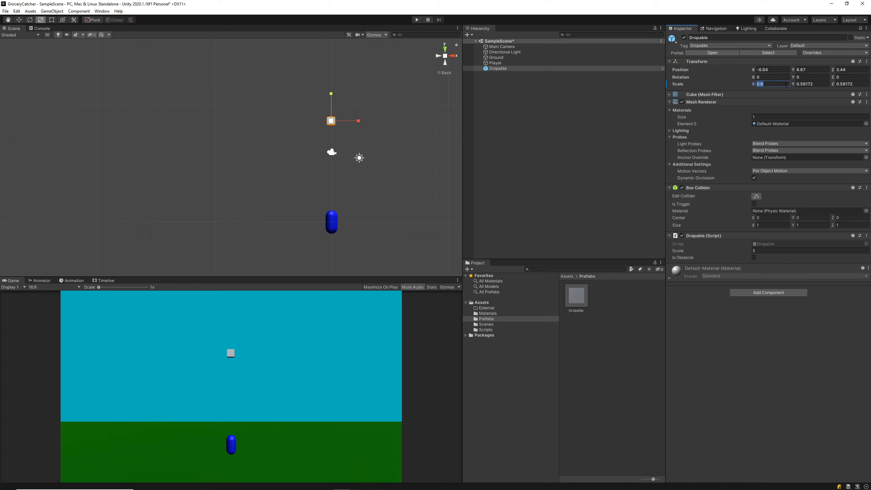
{"action": "type", "text": "0.6"}
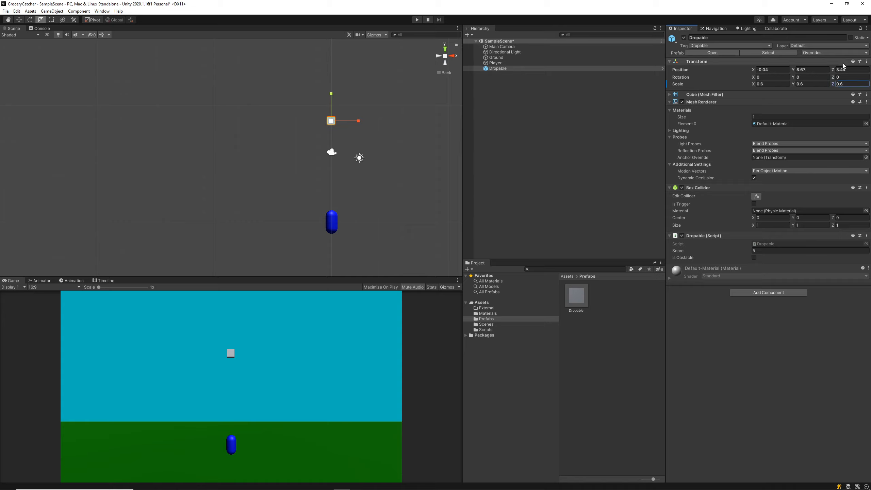
- Apply all overrides of the rescaled Dropable instance to its prefab and deselect it
{"action": "left_click", "coordinate": [823, 52]}
{"action": "left_click", "coordinate": [849, 106]}
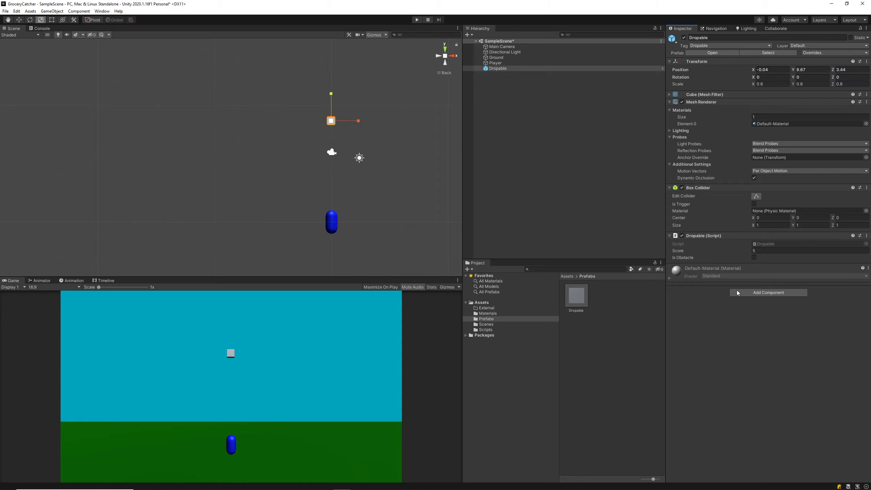
{"action": "left_click", "coordinate": [362, 138]}
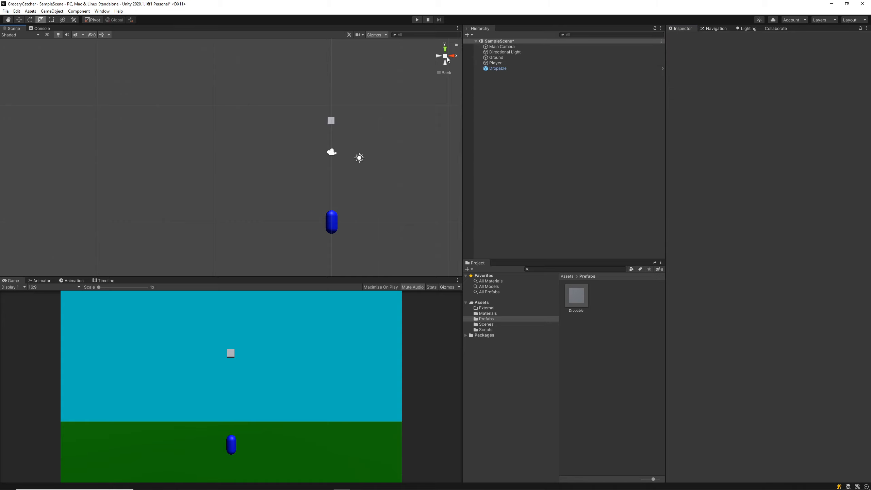
- Return the Scene view to perspective projection with an angled view over the ground, cube and player
{"action": "left_click", "coordinate": [445, 73]}
{"action": "left_click_drag", "start_coordinate": [294, 123], "coordinate": [298, 161], "text": "alt"}
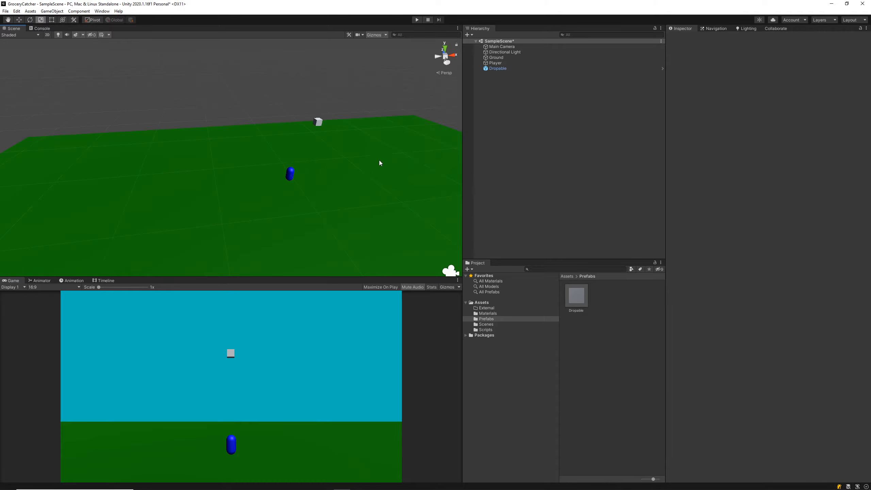
{"action": "left_click_drag", "start_coordinate": [355, 147], "coordinate": [326, 145], "text": "alt"}
{"action": "left_click", "coordinate": [326, 145]}
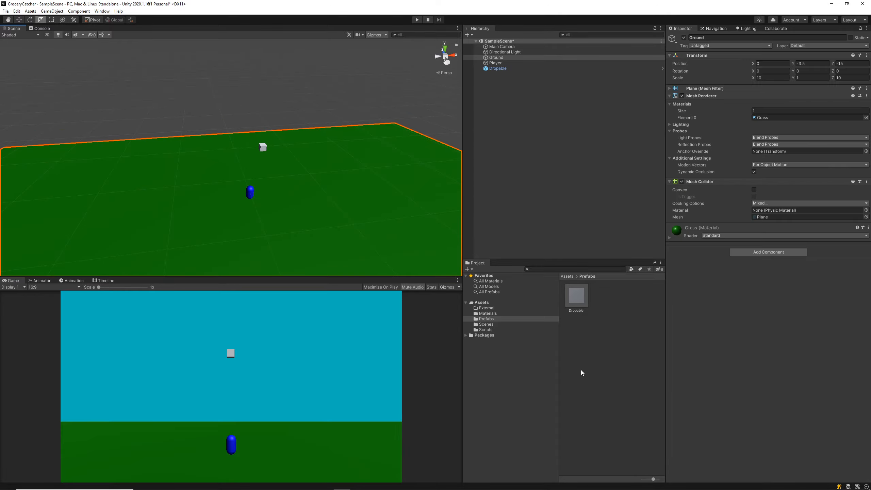
- Create a prefab variant of the Dropable prefab and name it Collectable
{"action": "left_click", "coordinate": [581, 372]}
{"action": "left_click", "coordinate": [583, 292]}
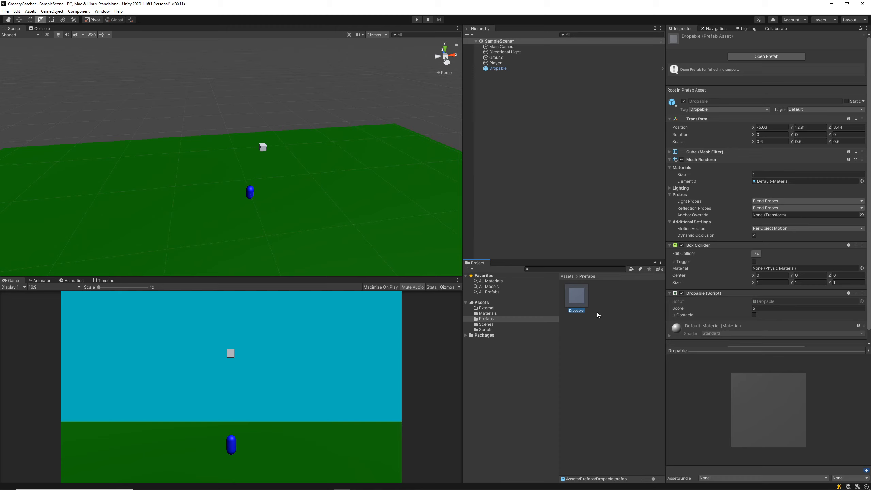
{"action": "right_click", "coordinate": [571, 297]}
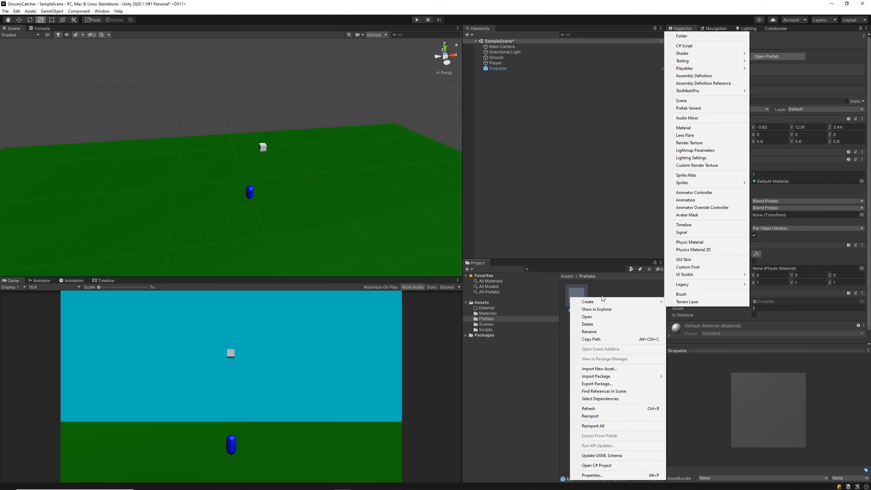
{"action": "mouse_move", "coordinate": [601, 305]}
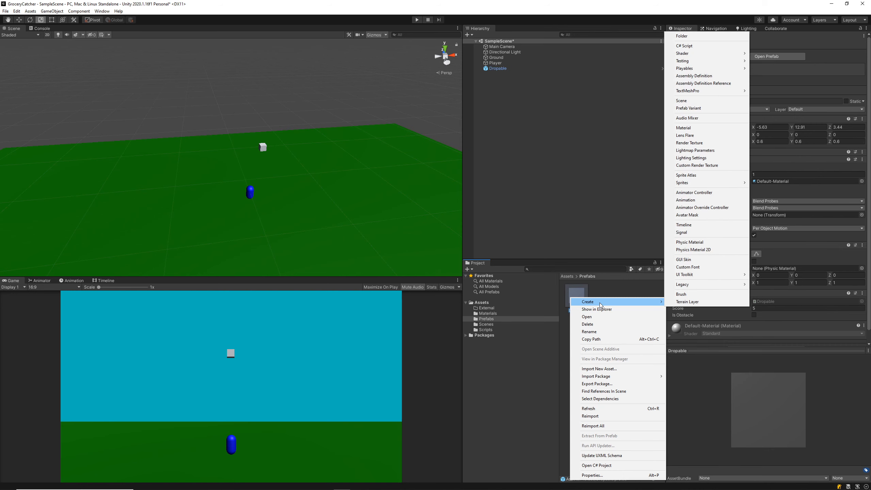
{"action": "left_click", "coordinate": [703, 109]}
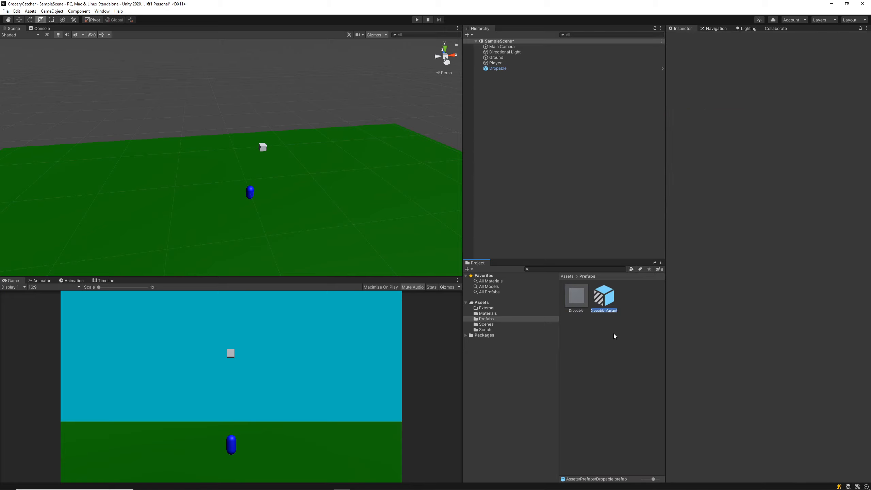
{"action": "type", "text": "Collectable"}
{"action": "key", "text": "Return"}
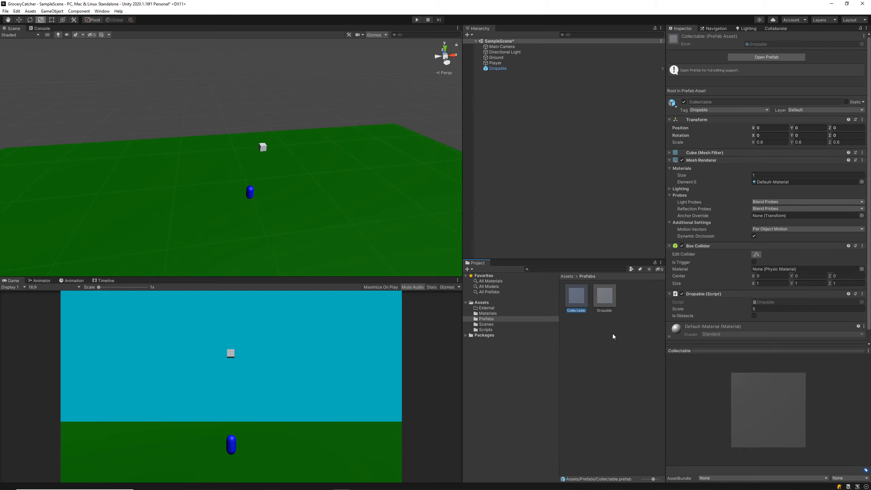
- Create a second prefab variant of the Dropable prefab and name it Obstacle
{"action": "right_click", "coordinate": [607, 297]}
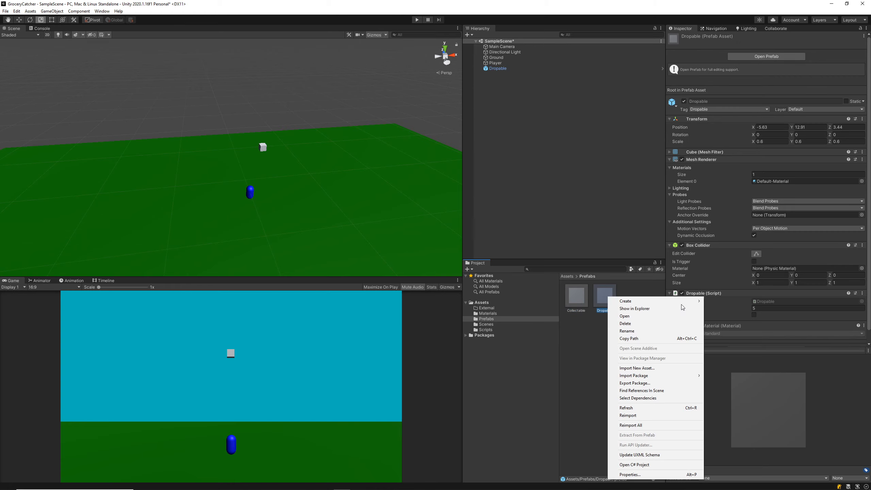
{"action": "mouse_move", "coordinate": [668, 302]}
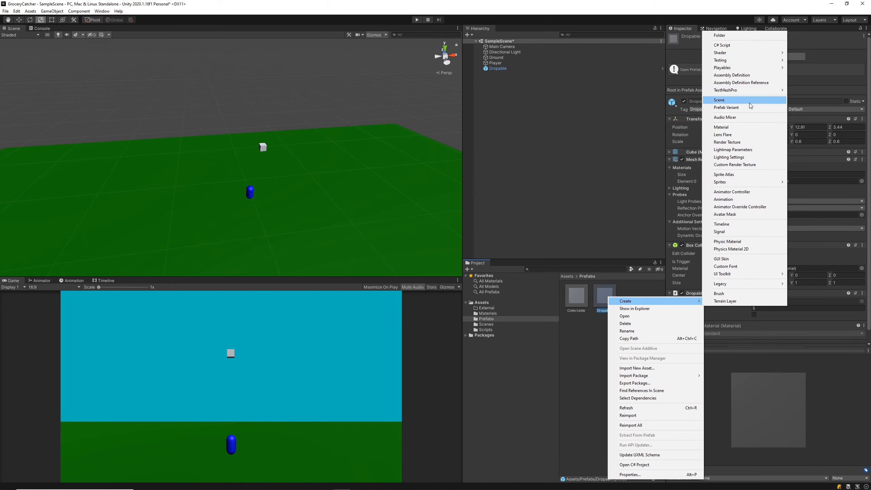
{"action": "left_click", "coordinate": [741, 108]}
{"action": "type", "text": "Obs"}
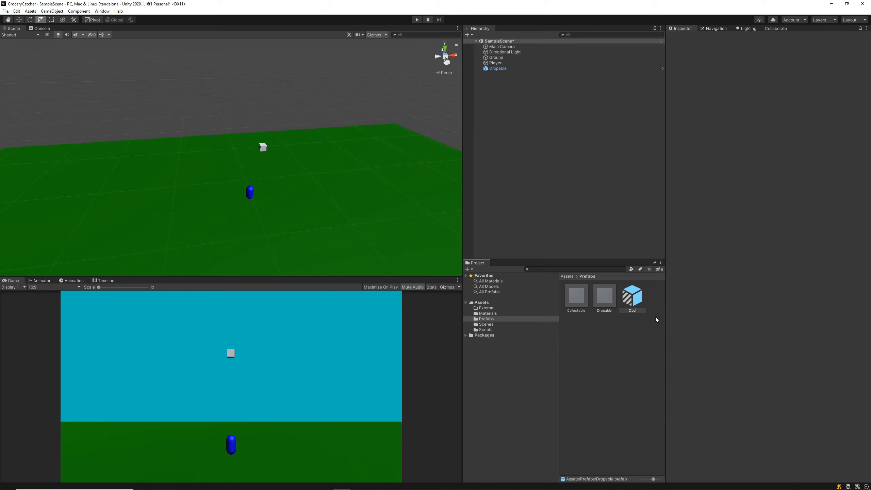
{"action": "type", "text": "tacle"}
{"action": "key", "text": "Return"}
{"action": "left_click", "coordinate": [605, 346]}
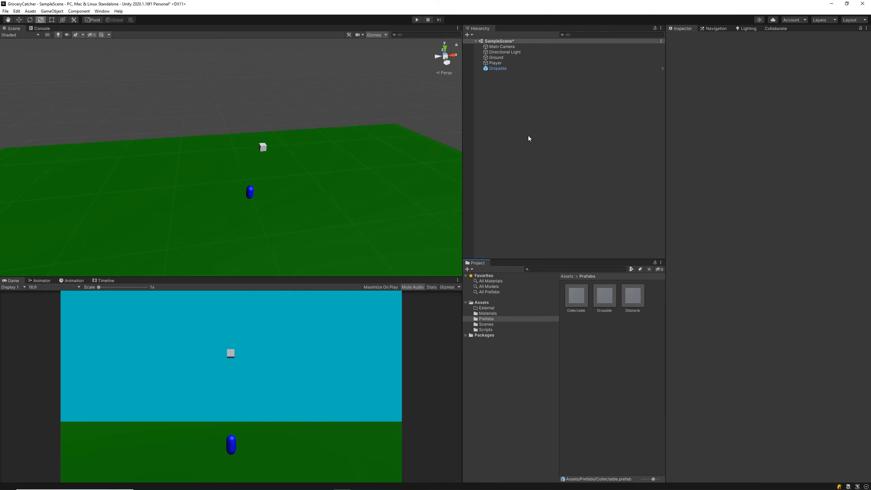
- Delete the Dropable instance from the scene and check the Collectable and Obstacle prefab assets
{"action": "left_click", "coordinate": [502, 71]}
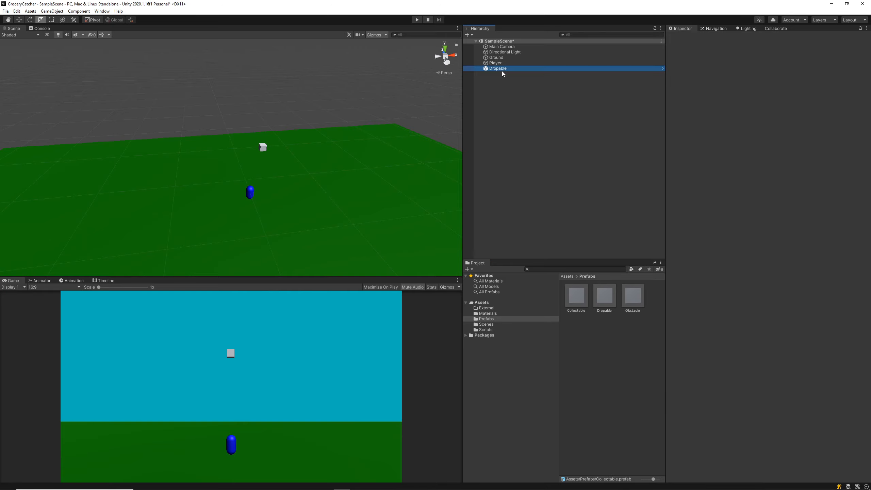
{"action": "key", "text": "Delete"}
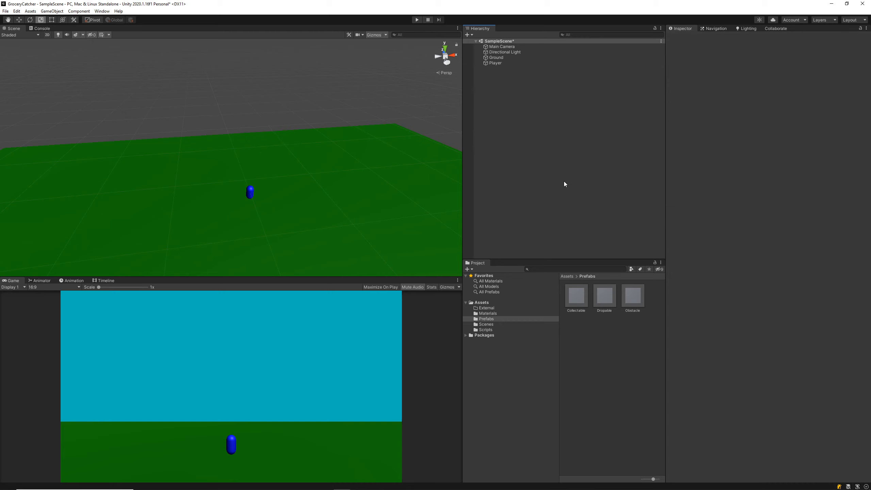
{"action": "left_click", "coordinate": [583, 302]}
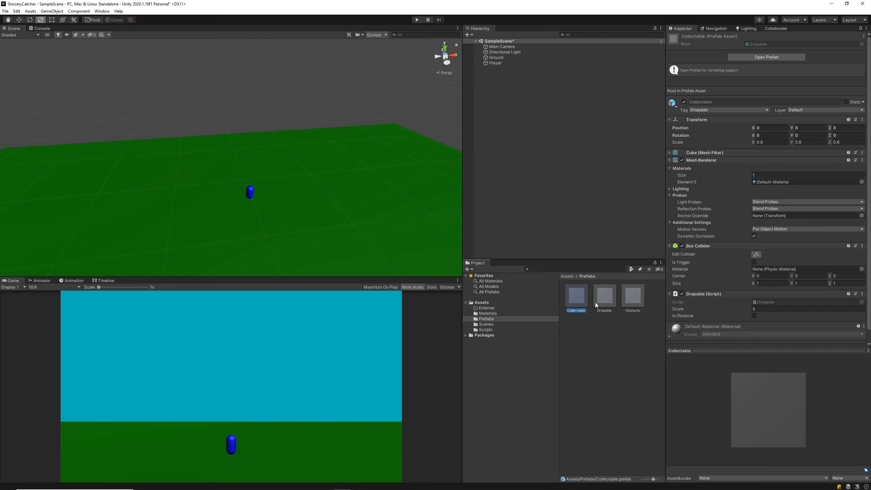
{"action": "left_click", "coordinate": [641, 301]}
{"action": "left_click", "coordinate": [633, 345]}
- Create a new material named Red in the Materials folder
{"action": "left_click", "coordinate": [489, 318]}
{"action": "left_click", "coordinate": [488, 314]}
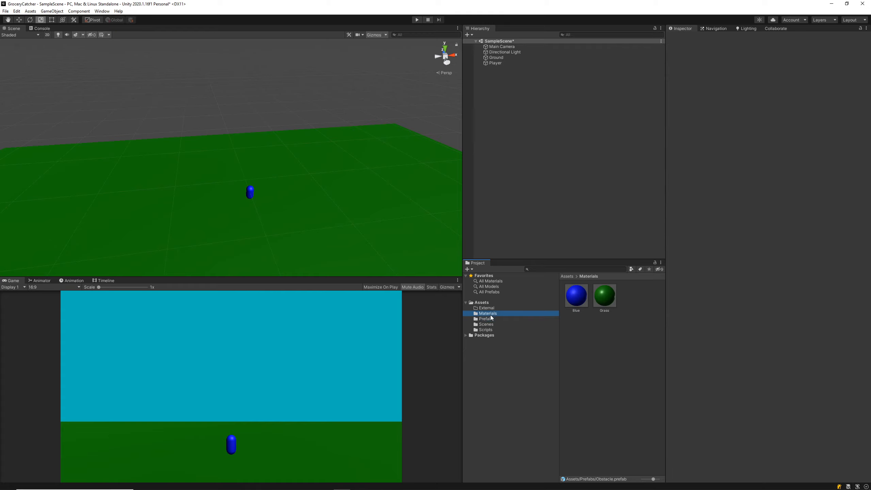
{"action": "right_click", "coordinate": [605, 359]}
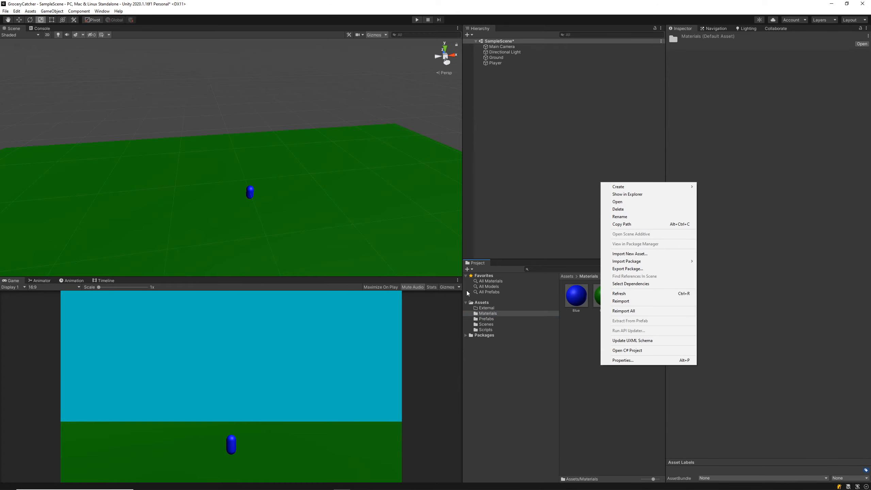
{"action": "mouse_move", "coordinate": [649, 193]}
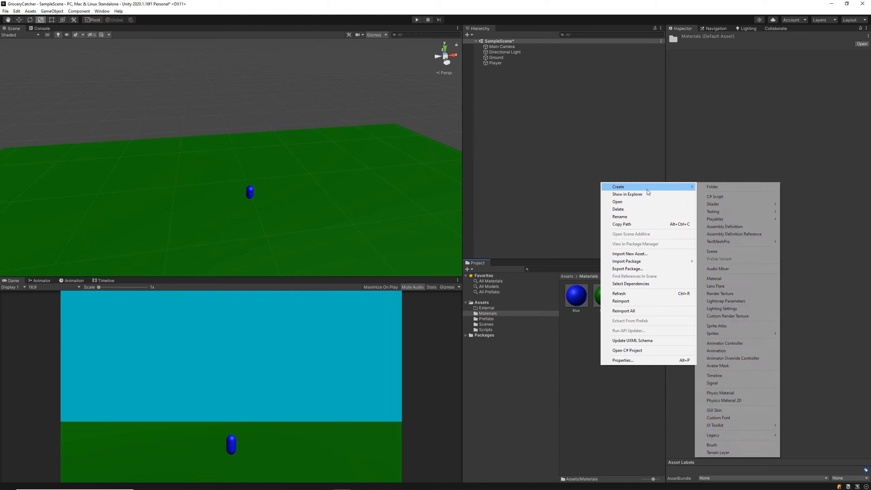
{"action": "left_click", "coordinate": [721, 279]}
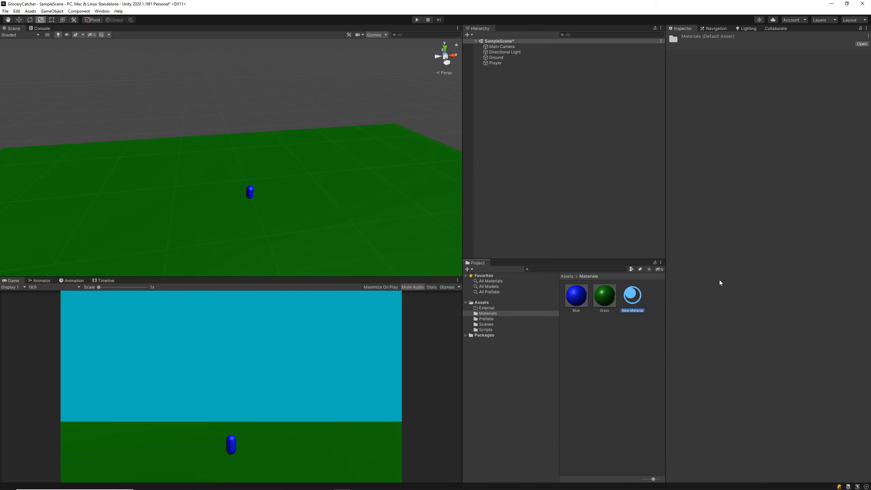
{"action": "type", "text": "Red"}
{"action": "key", "text": "Return"}
- Set the Red material's albedo colour to a fully saturated red
{"action": "left_click", "coordinate": [756, 69]}
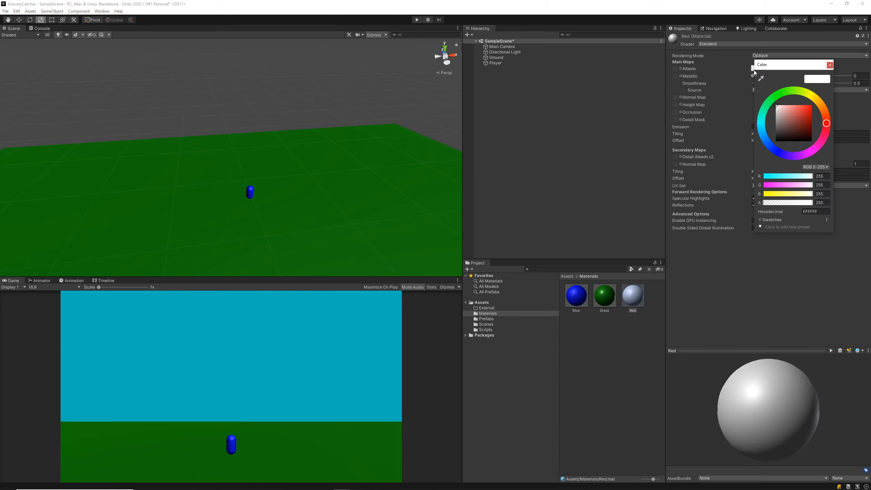
{"action": "left_click", "coordinate": [812, 106]}
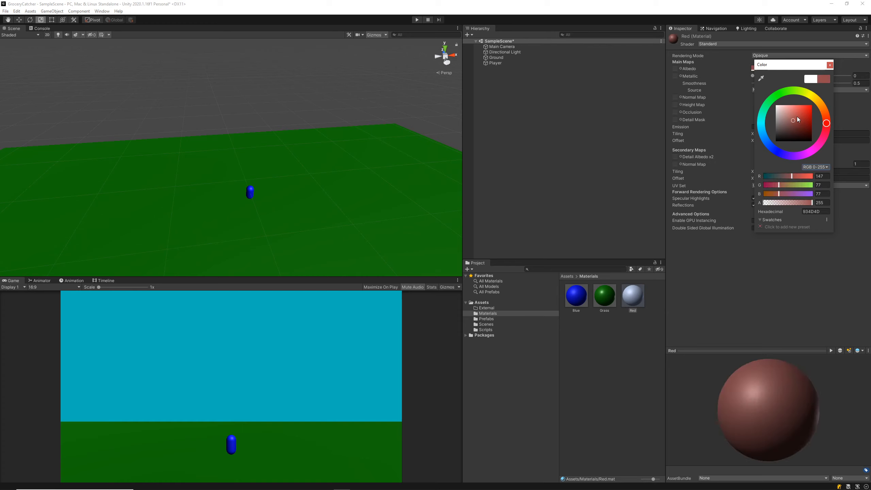
{"action": "left_click", "coordinate": [831, 65]}
- Create another material in the Materials folder and name it Yellow
{"action": "right_click", "coordinate": [620, 358]}
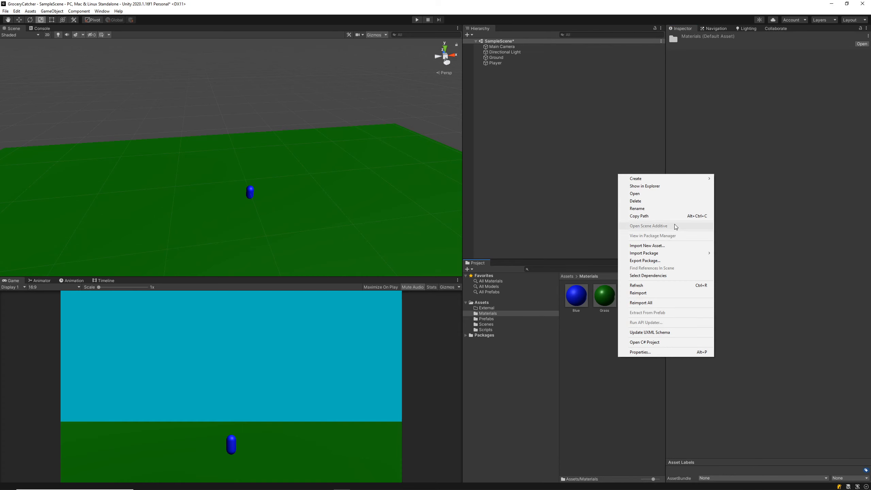
{"action": "mouse_move", "coordinate": [679, 178]}
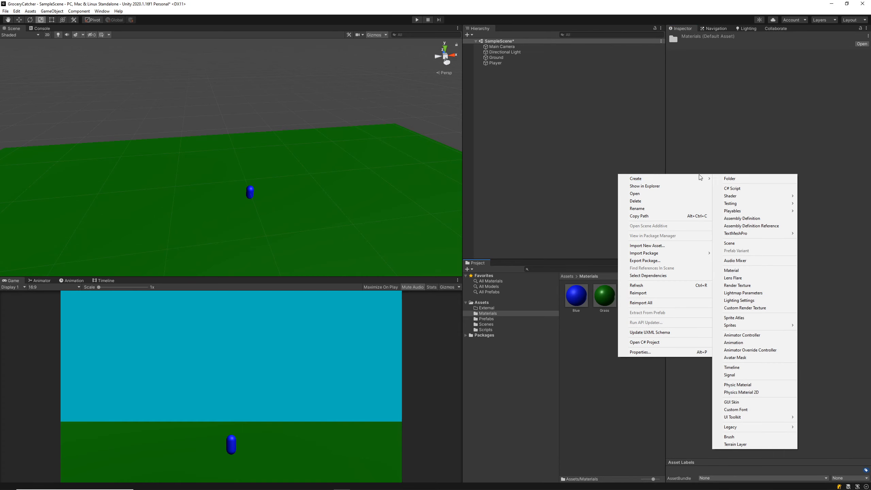
{"action": "left_click", "coordinate": [753, 269]}
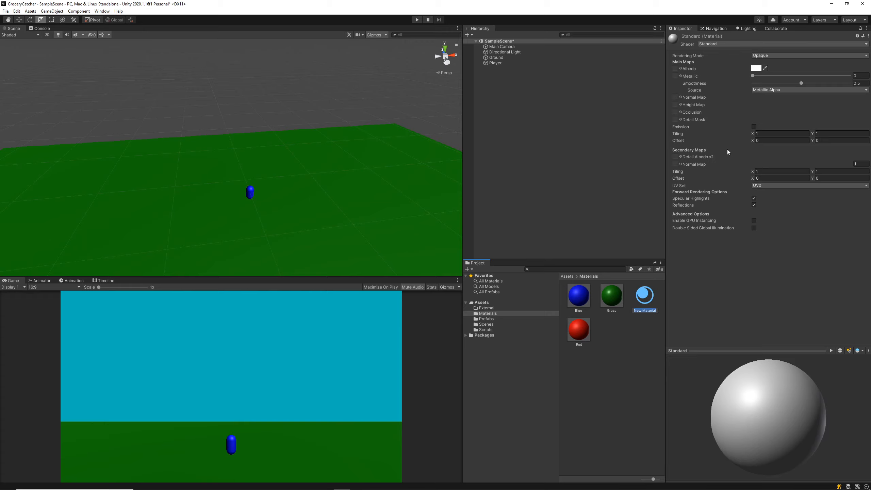
{"action": "type", "text": "Yellow"}
{"action": "key", "text": "Return"}
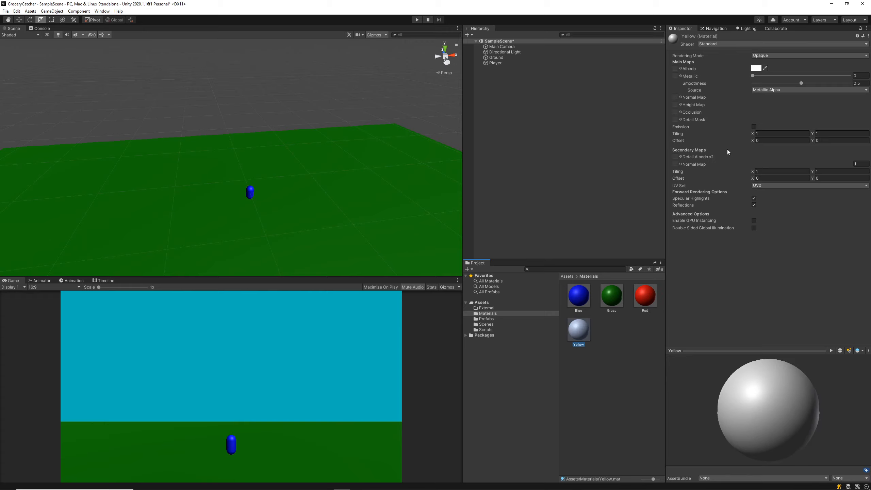
- Set the Yellow material's albedo colour to a saturated yellow and deselect the material
{"action": "left_click", "coordinate": [612, 340]}
{"action": "left_click", "coordinate": [579, 329]}
{"action": "left_click", "coordinate": [761, 69]}
{"action": "left_click", "coordinate": [815, 95]}
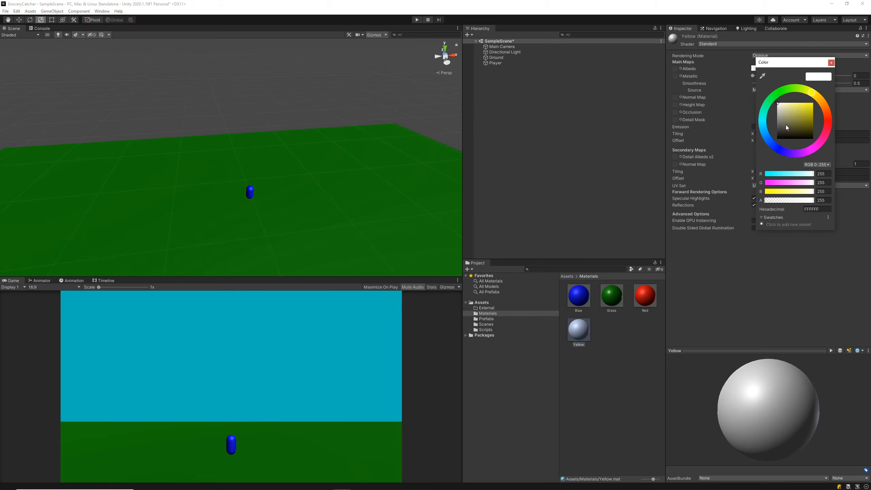
{"action": "left_click_drag", "start_coordinate": [788, 126], "coordinate": [821, 96]}
{"action": "left_click", "coordinate": [831, 62]}
{"action": "left_click", "coordinate": [654, 338]}
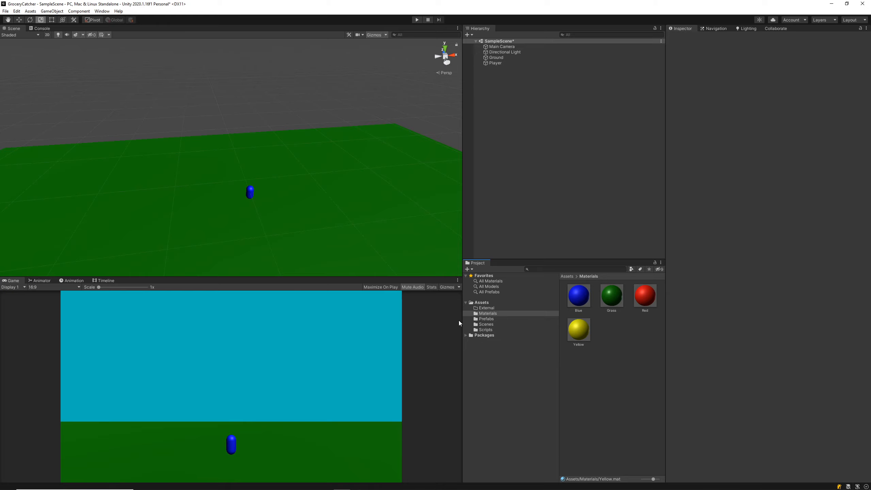
- Assign the Yellow material to the Mesh Renderer of the Collectable prefab
{"action": "left_click", "coordinate": [487, 319]}
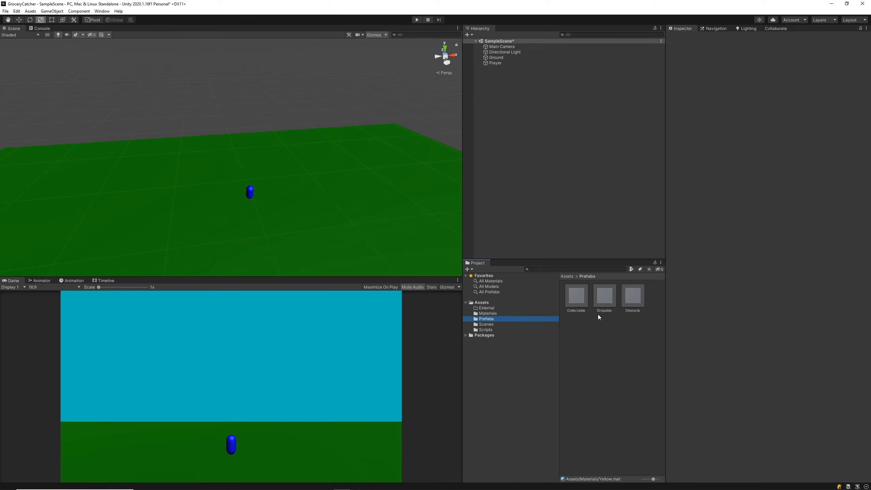
{"action": "left_click", "coordinate": [575, 296]}
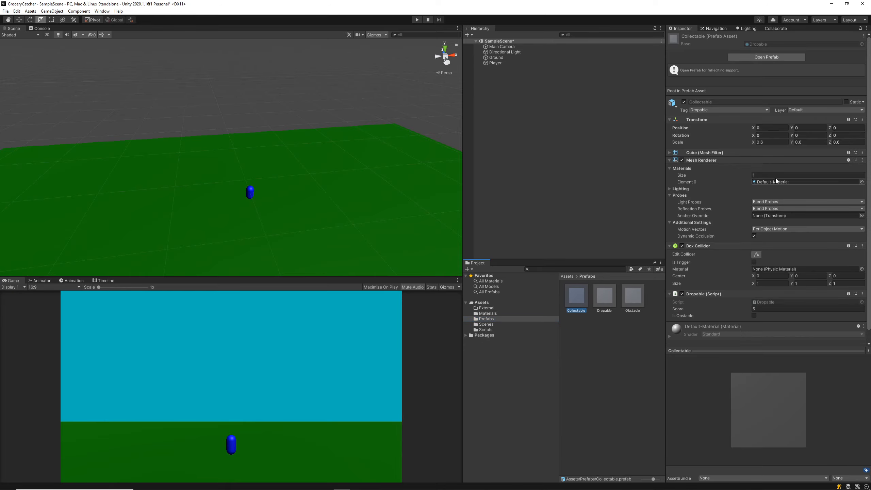
{"action": "left_click", "coordinate": [862, 182]}
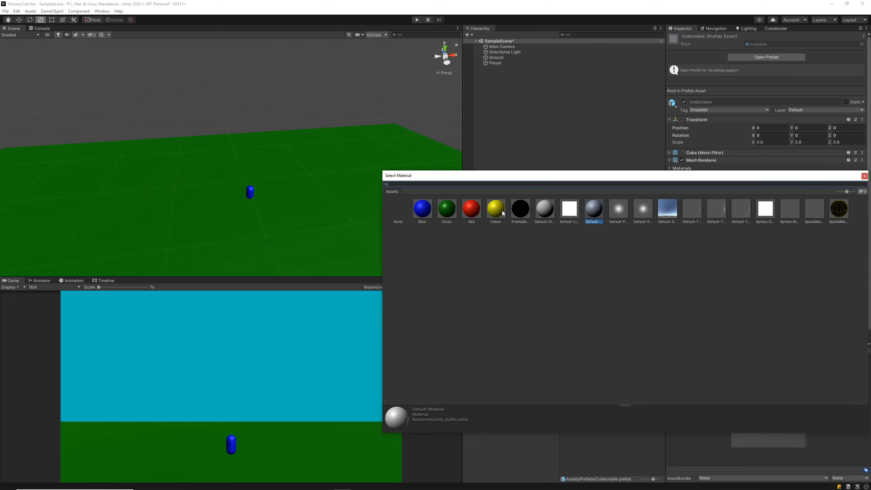
{"action": "left_click_drag", "start_coordinate": [672, 177], "coordinate": [336, 151]}
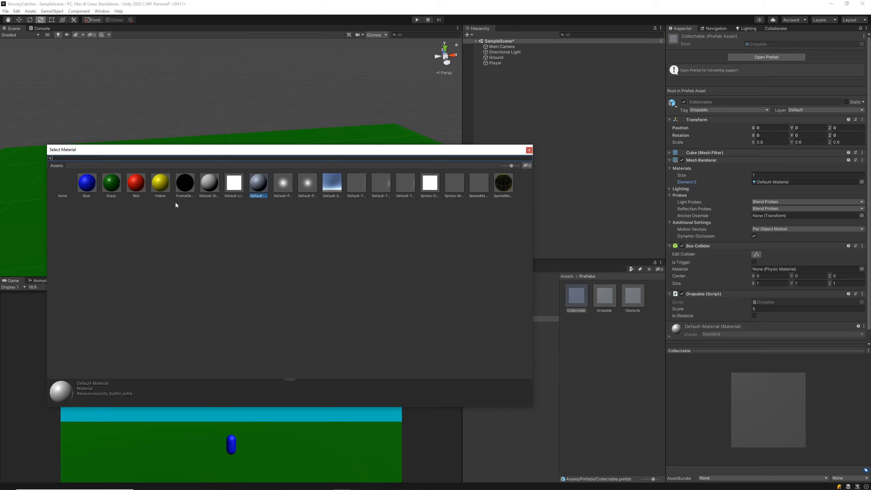
{"action": "double_click", "coordinate": [161, 186]}
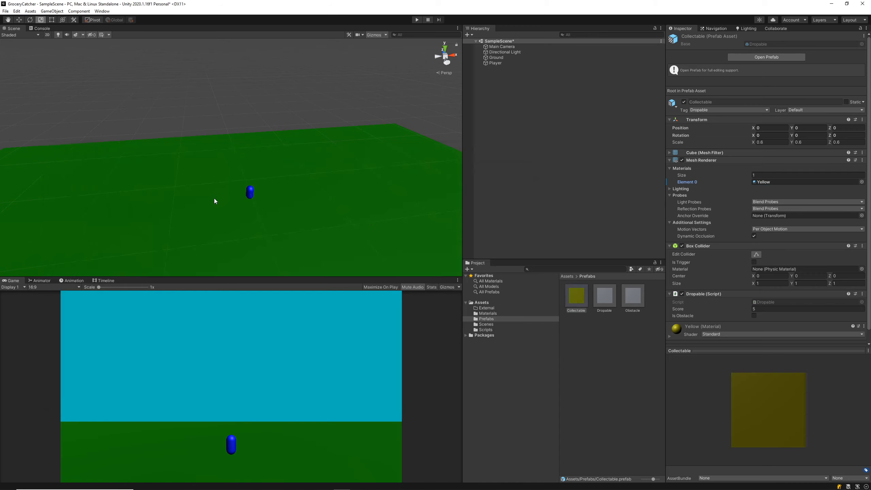
- Assign the Red material to the Mesh Renderer of the Obstacle prefab
{"action": "left_click", "coordinate": [632, 298]}
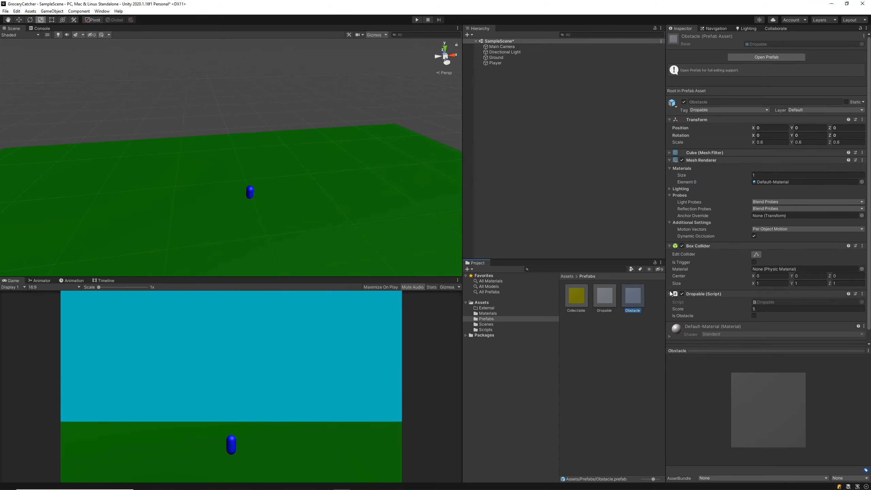
{"action": "left_click", "coordinate": [861, 181]}
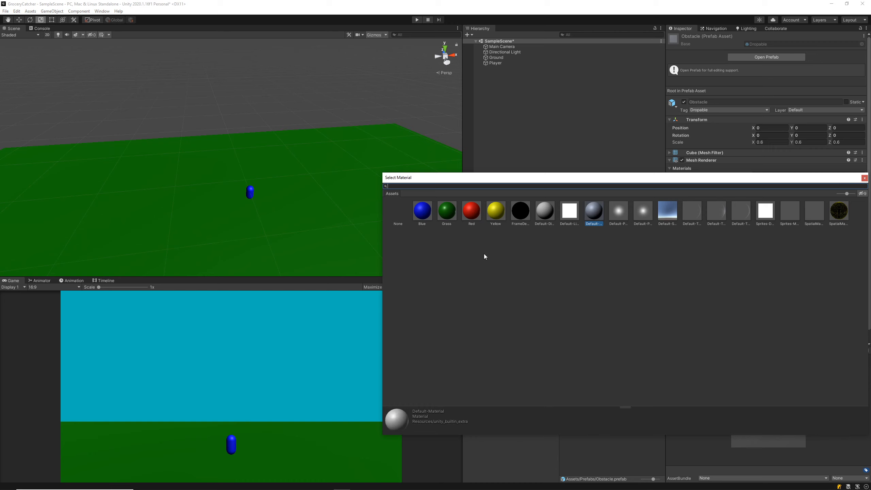
{"action": "left_click", "coordinate": [476, 217]}
- Place one Collectable and one Obstacle prefab instance on the ground near the player in the scene
{"action": "left_click_drag", "start_coordinate": [577, 298], "coordinate": [276, 151]}
{"action": "left_click_drag", "start_coordinate": [641, 299], "coordinate": [209, 171]}
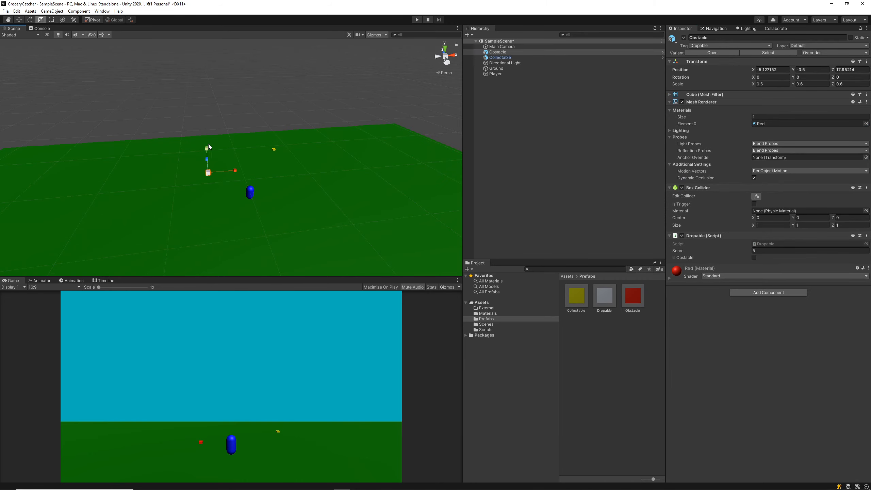
{"action": "left_click", "coordinate": [502, 74]}
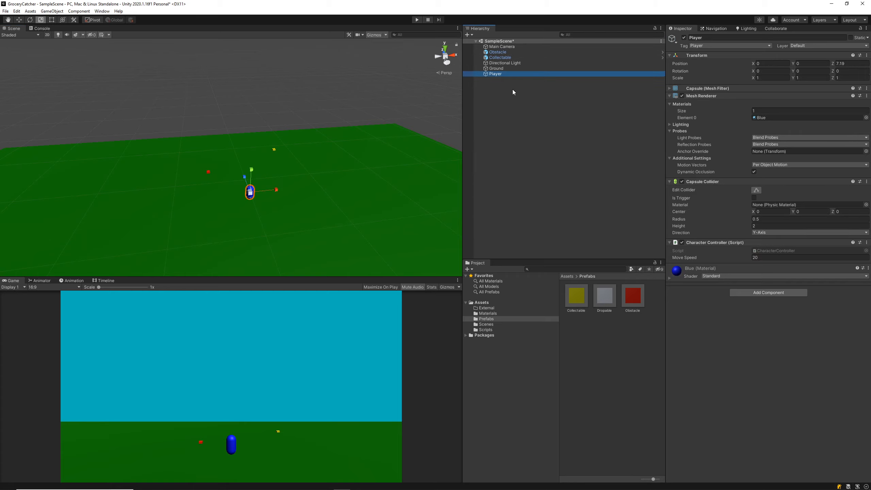
{"action": "left_click", "coordinate": [196, 215]}
{"action": "left_click_drag", "start_coordinate": [196, 215], "coordinate": [289, 239], "text": "alt"}
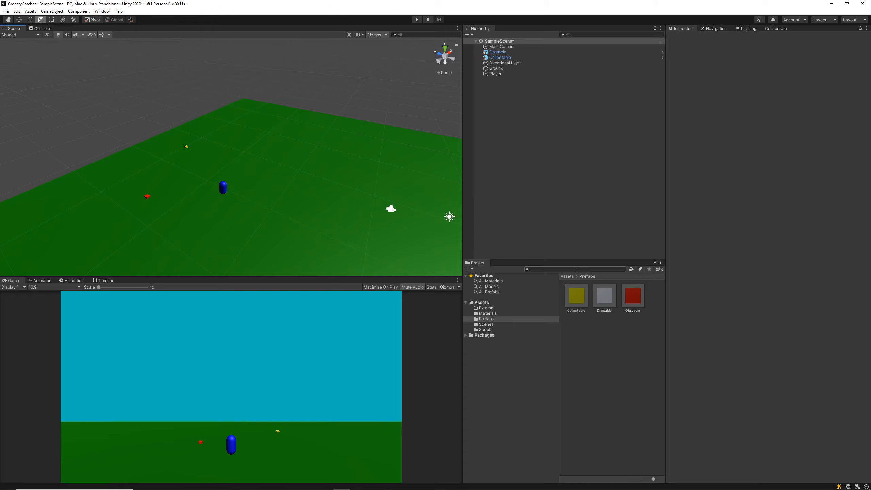
- Rename the Collectable prefab asset as Collectable1
{"action": "left_click", "coordinate": [583, 303]}
{"action": "scroll", "coordinate": [718, 249], "scroll_direction": "down", "scroll_amount": 2}
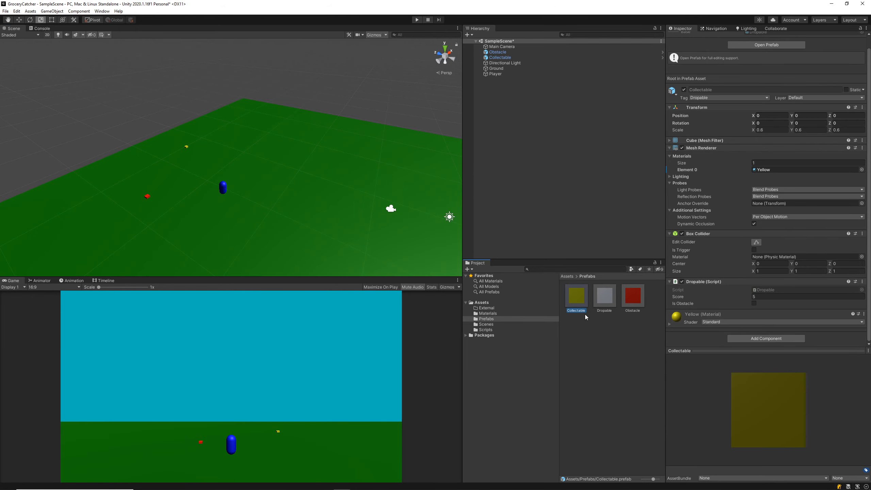
{"action": "scroll", "coordinate": [712, 157], "scroll_direction": "up", "scroll_amount": 2}
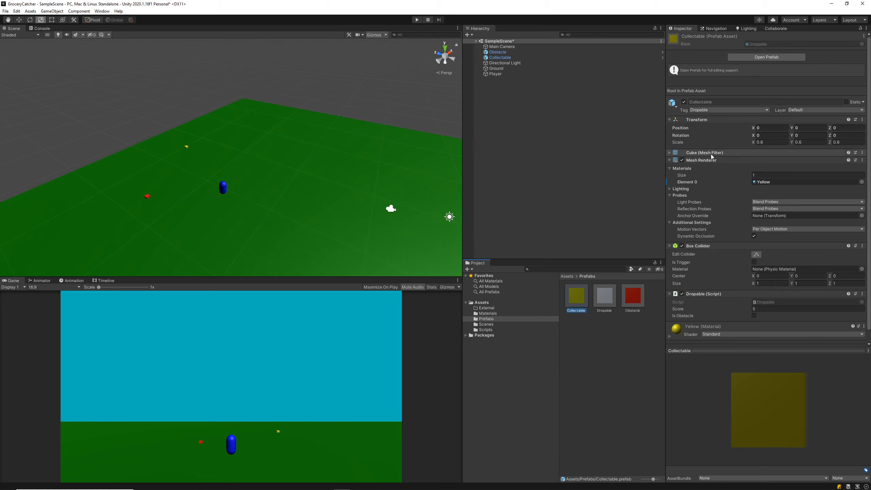
{"action": "left_click", "coordinate": [578, 312]}
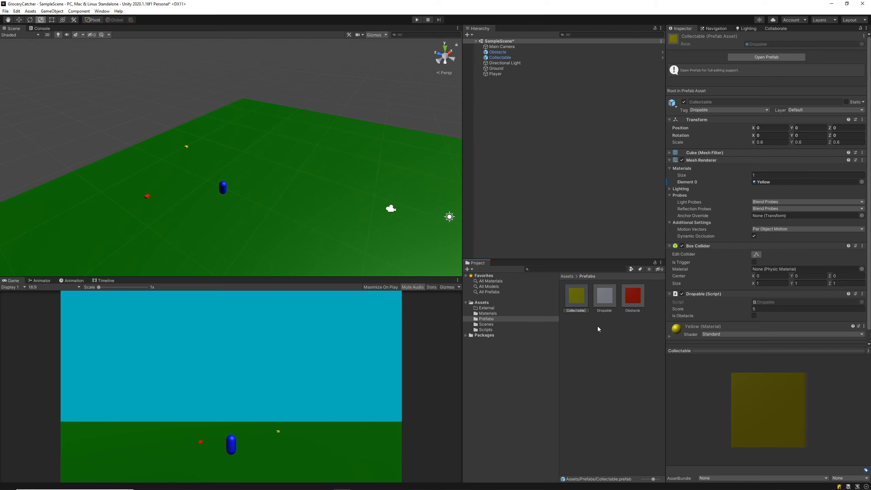
{"action": "type", "text": "1"}
{"action": "key", "text": "Return"}
- Create a prefab variant of Collectable1 and name it Collectable2
{"action": "right_click", "coordinate": [604, 301]}
{"action": "left_click", "coordinate": [582, 324]}
{"action": "right_click", "coordinate": [576, 294]}
{"action": "mouse_move", "coordinate": [646, 299]}
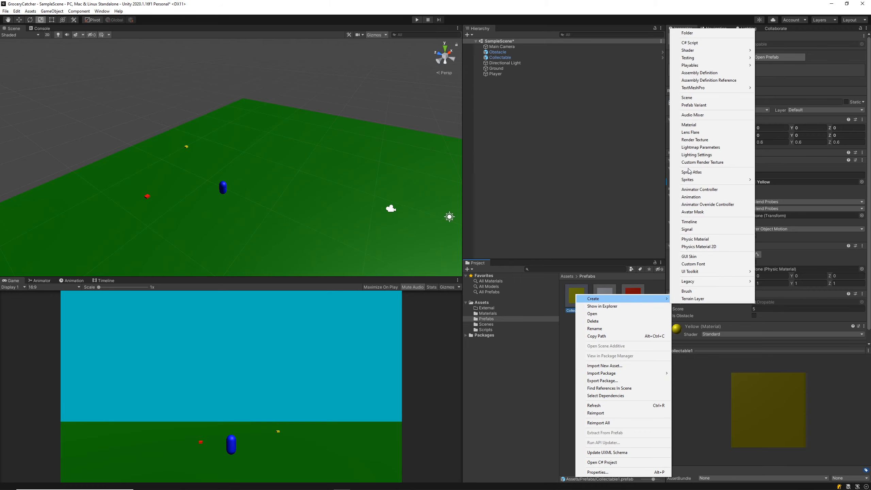
{"action": "left_click", "coordinate": [704, 106]}
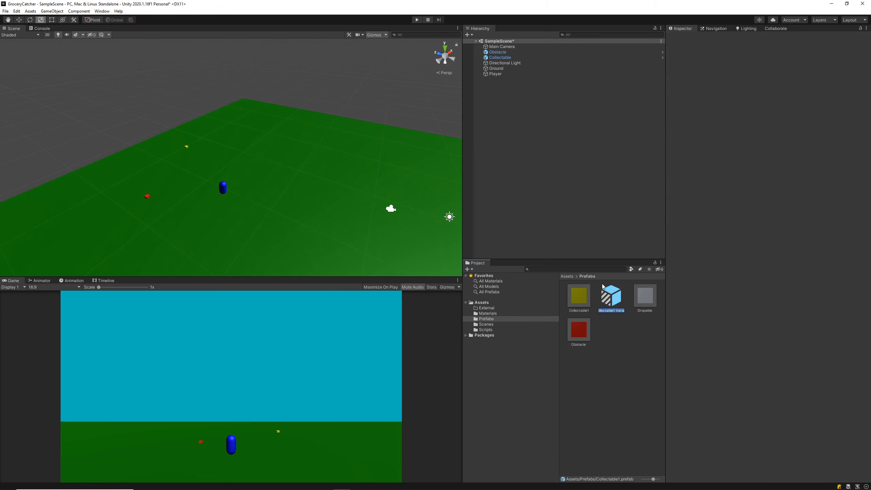
{"action": "key", "text": "Right"}
{"action": "key", "text": "BackSpace"}
{"action": "key", "text": "BackSpace"}
{"action": "key", "text": "BackSpace"}
{"action": "key", "text": "BackSpace"}
{"action": "key", "text": "BackSpace"}
{"action": "key", "text": "BackSpace"}
{"action": "key", "text": "BackSpace"}
{"action": "key", "text": "BackSpace"}
{"action": "key", "text": "Return"}
{"action": "left_click", "coordinate": [634, 337]}
- Set the Score in the Collectable2 prefab's Dropable script to 15
{"action": "left_click", "coordinate": [579, 301]}
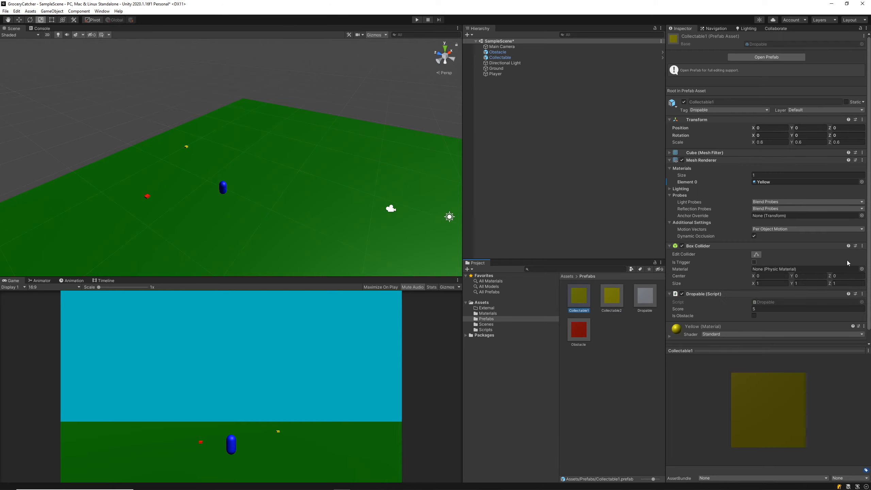
{"action": "left_click", "coordinate": [612, 297]}
{"action": "left_click", "coordinate": [751, 309]}
{"action": "type", "text": "1"}
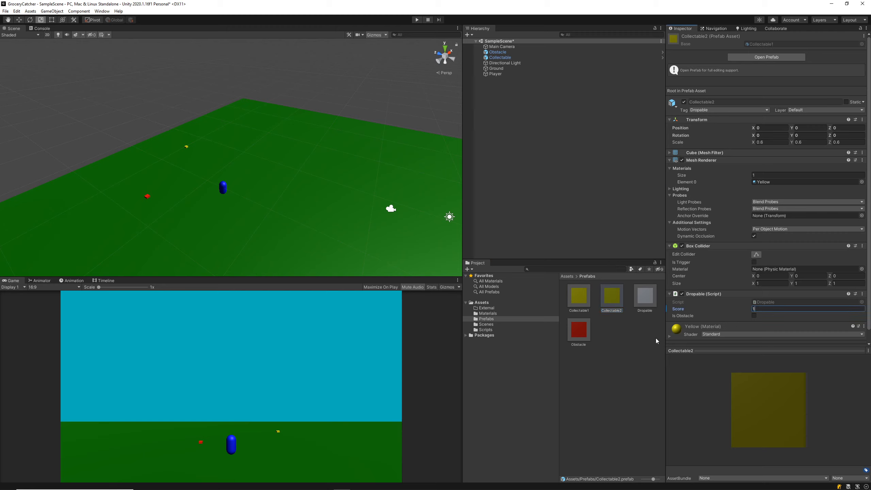
{"action": "type", "text": "5"}
{"action": "key", "text": "Return"}
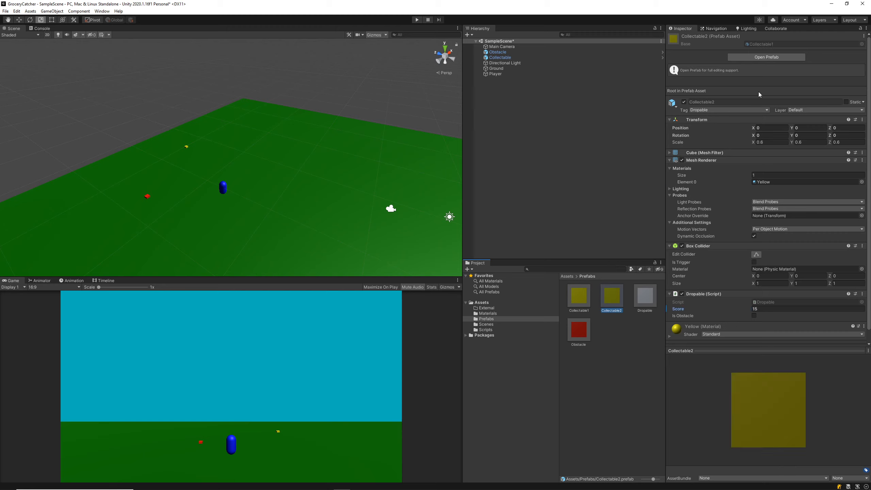
- Set the Collectable2 prefab's scale to 1 on the X, Y and Z axes
{"action": "left_click", "coordinate": [773, 142]}
{"action": "left_click", "coordinate": [811, 142]}
{"action": "left_click", "coordinate": [847, 142]}
{"action": "left_click", "coordinate": [618, 346]}
{"action": "left_click", "coordinate": [612, 296]}
{"action": "left_click", "coordinate": [579, 296]}
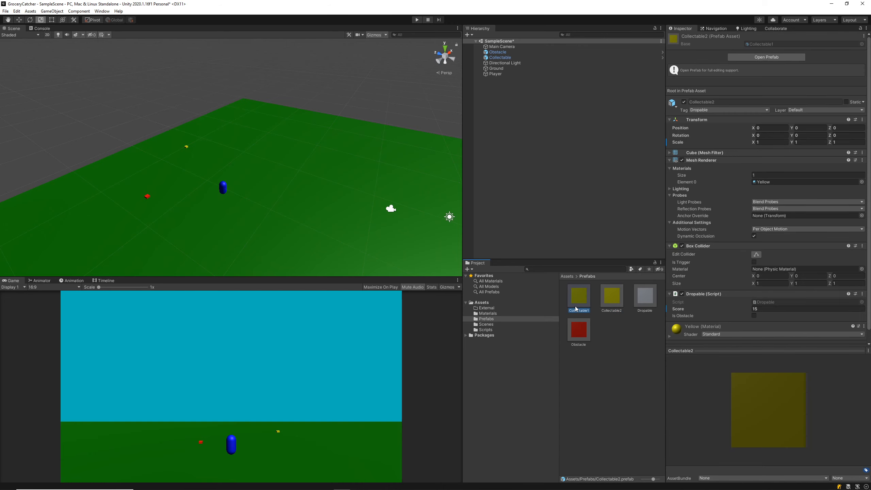
- Set the Obstacle prefab's scale to 1.5 on X, Y and Z, and enable Is Obstacle in its Dropable script
{"action": "left_click", "coordinate": [578, 329]}
{"action": "left_click", "coordinate": [775, 142]}
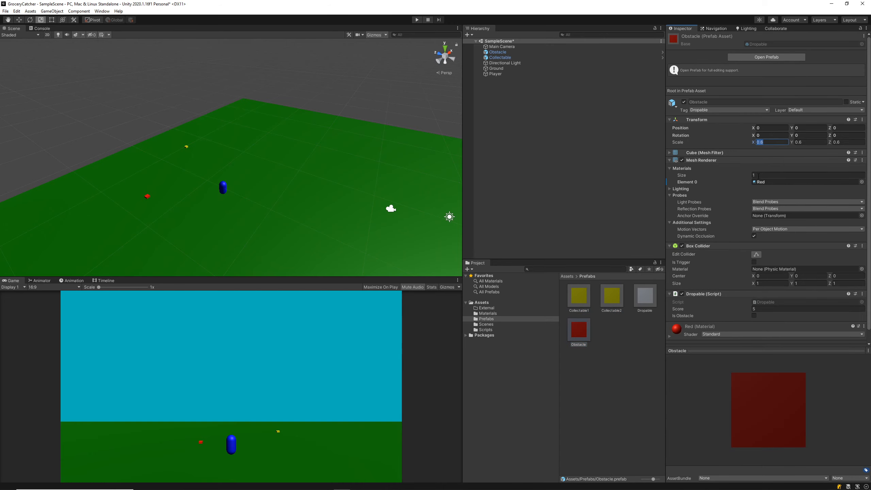
{"action": "type", "text": "1.5"}
{"action": "left_click", "coordinate": [804, 142]}
{"action": "type", "text": "1"}
{"action": "left_click", "coordinate": [841, 142]}
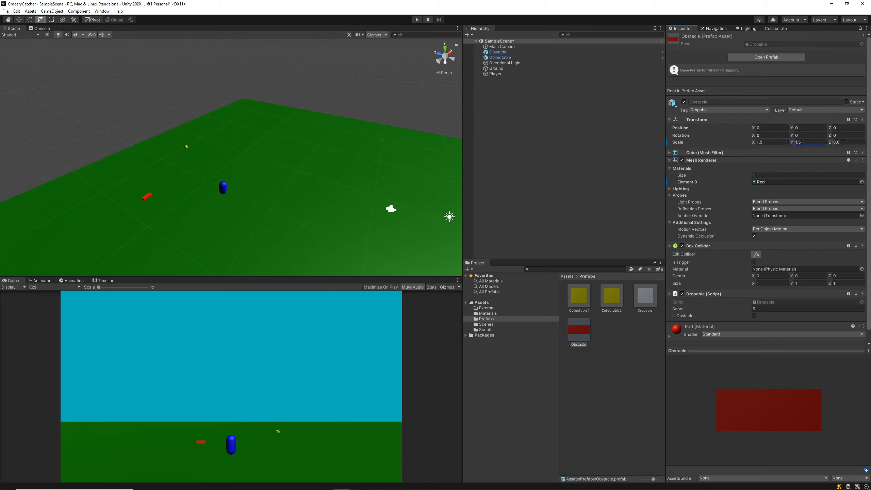
{"action": "type", "text": "1.5"}
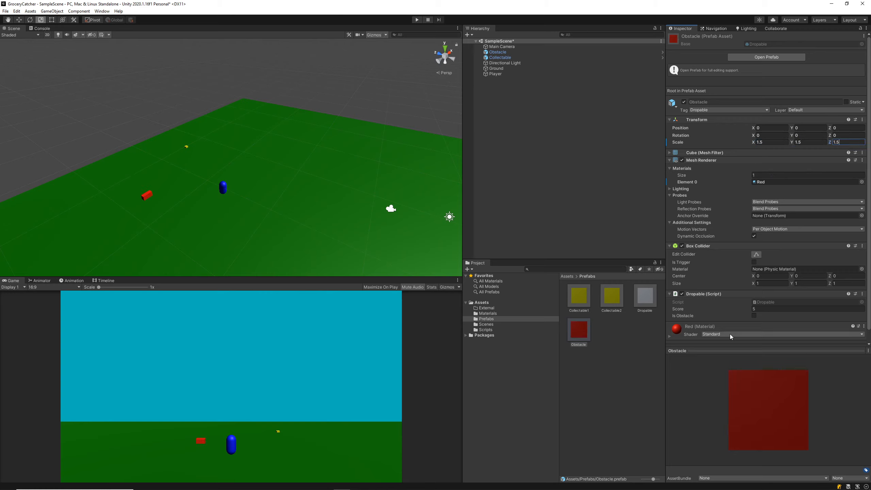
{"action": "left_click", "coordinate": [754, 316]}
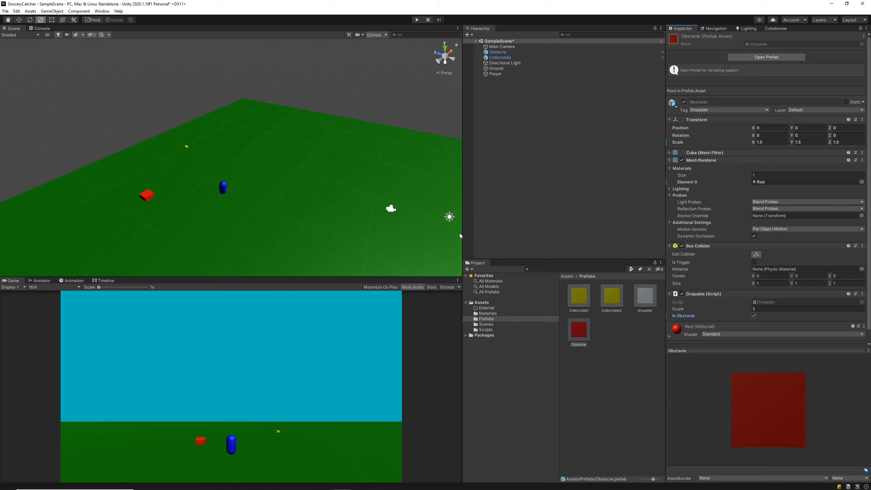
- Raise the red Obstacle cube in the scene to about 5.9 on the Y axis
{"action": "left_click", "coordinate": [149, 197]}
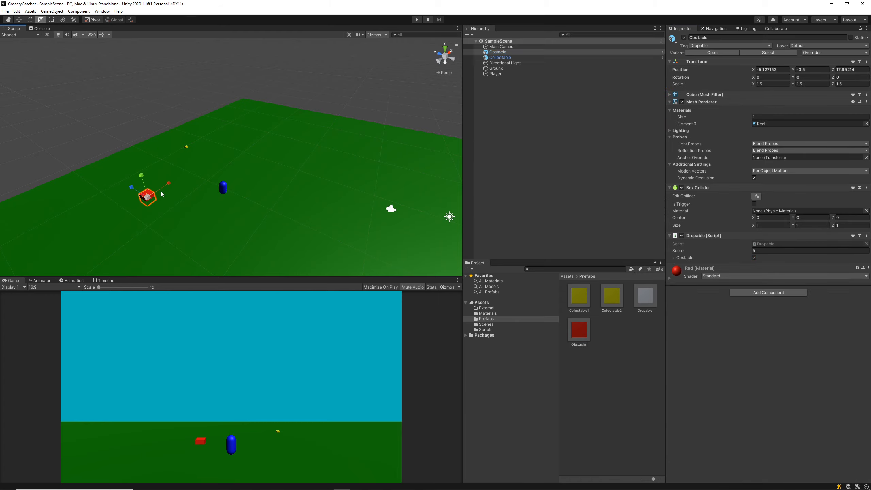
{"action": "key", "text": "w"}
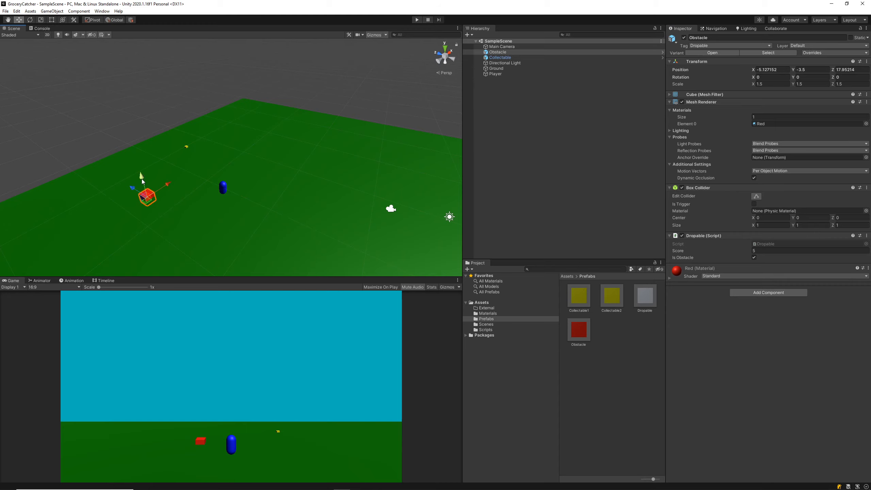
{"action": "left_click_drag", "start_coordinate": [142, 179], "coordinate": [499, 91]}
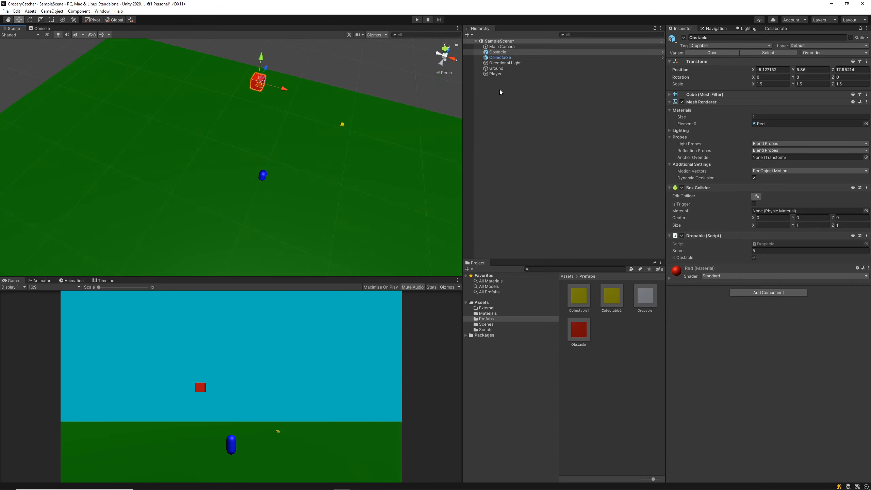
- Set the Player's Z position to 10
{"action": "left_click", "coordinate": [263, 183]}
{"action": "left_click", "coordinate": [262, 175]}
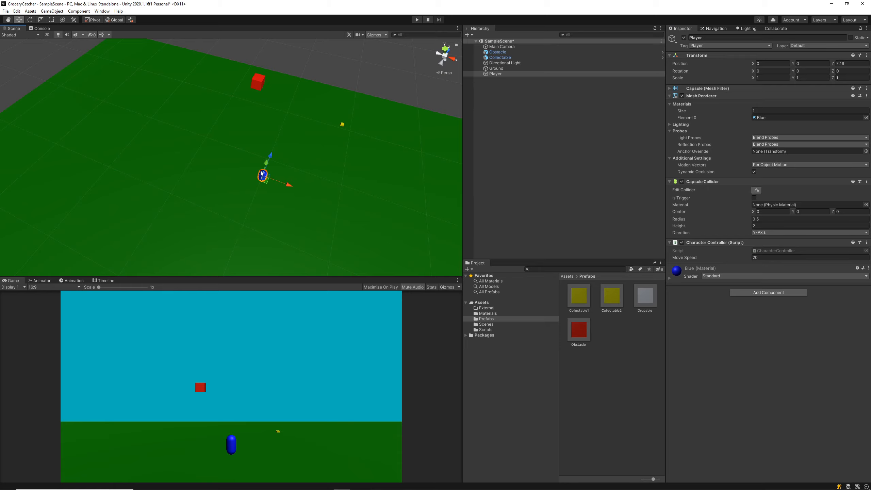
{"action": "left_click", "coordinate": [840, 64]}
{"action": "type", "text": "5"}
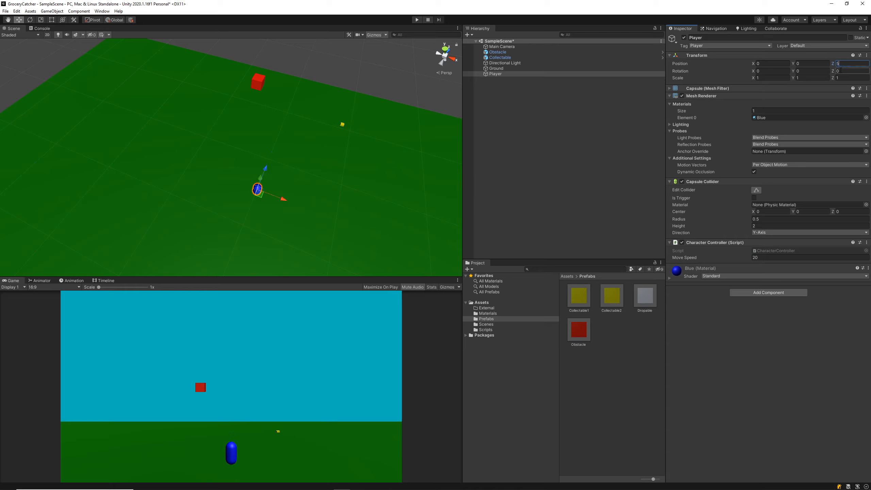
{"action": "key", "text": "BackSpace"}
{"action": "type", "text": "10"}
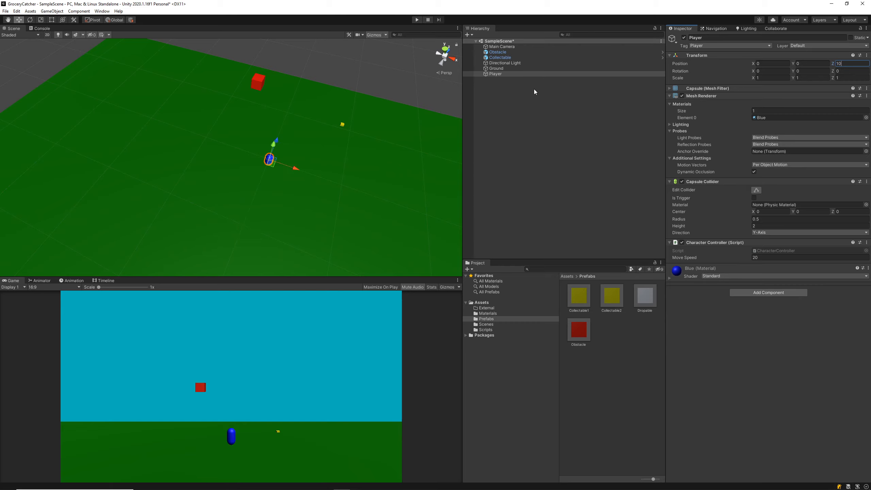
{"action": "left_click", "coordinate": [515, 64]}
{"action": "left_click", "coordinate": [510, 74]}
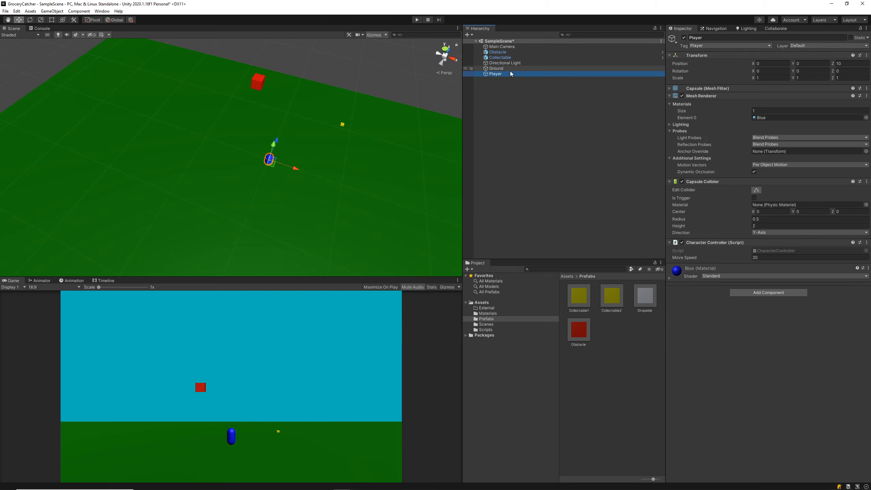
- Add three instances each of the Collectable2 and Collectable1 prefabs to SampleScene
{"action": "left_click", "coordinate": [527, 57]}
{"action": "left_click", "coordinate": [509, 52]}
{"action": "left_click_drag", "start_coordinate": [611, 295], "coordinate": [574, 166]}
{"action": "left_click_drag", "start_coordinate": [581, 297], "coordinate": [570, 158]}
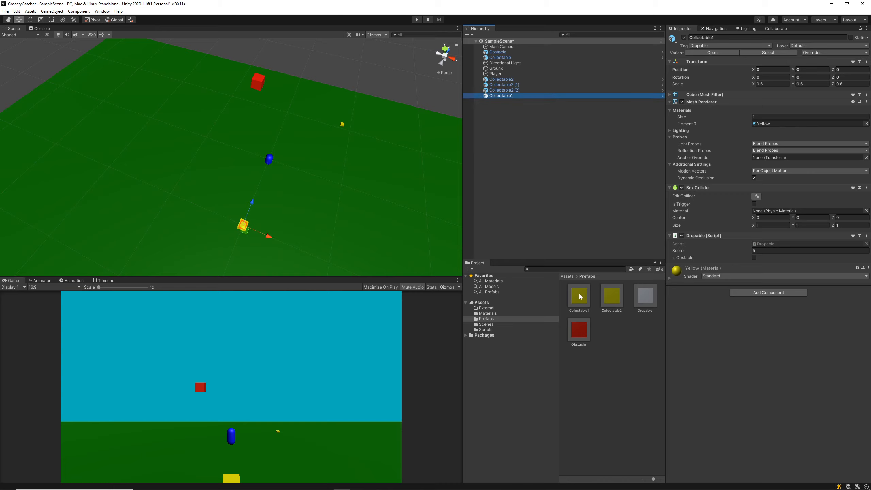
{"action": "left_click_drag", "start_coordinate": [581, 297], "coordinate": [579, 154]}
{"action": "left_click_drag", "start_coordinate": [583, 301], "coordinate": [582, 159]}
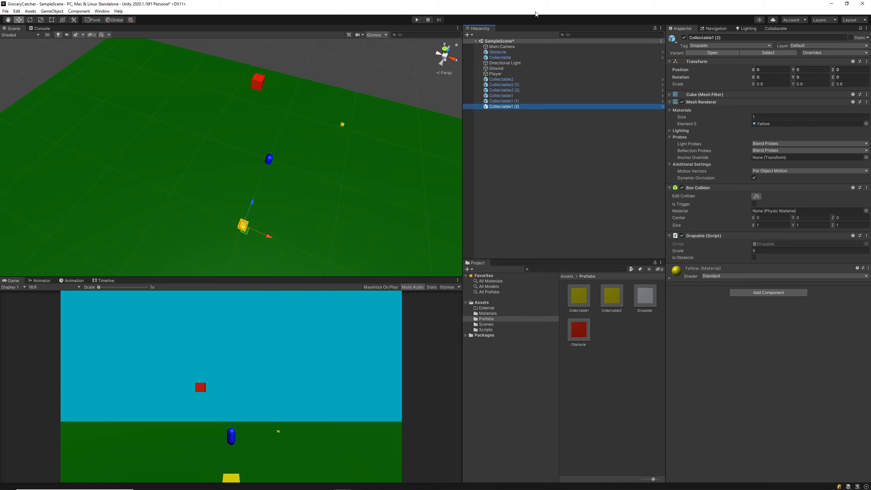
- Set the Z position of the Obstacle and all Collectable instances to 10 together
{"action": "left_click", "coordinate": [518, 58]}
{"action": "left_click", "coordinate": [527, 81], "text": "ctrl"}
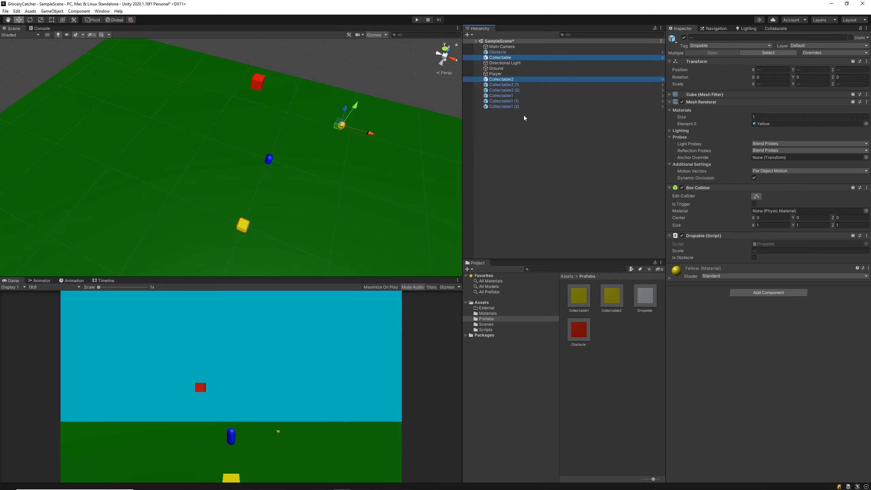
{"action": "left_click", "coordinate": [525, 112]}
{"action": "left_click", "coordinate": [527, 107]}
{"action": "left_click", "coordinate": [528, 101], "text": "ctrl"}
{"action": "left_click", "coordinate": [529, 95], "text": "ctrl"}
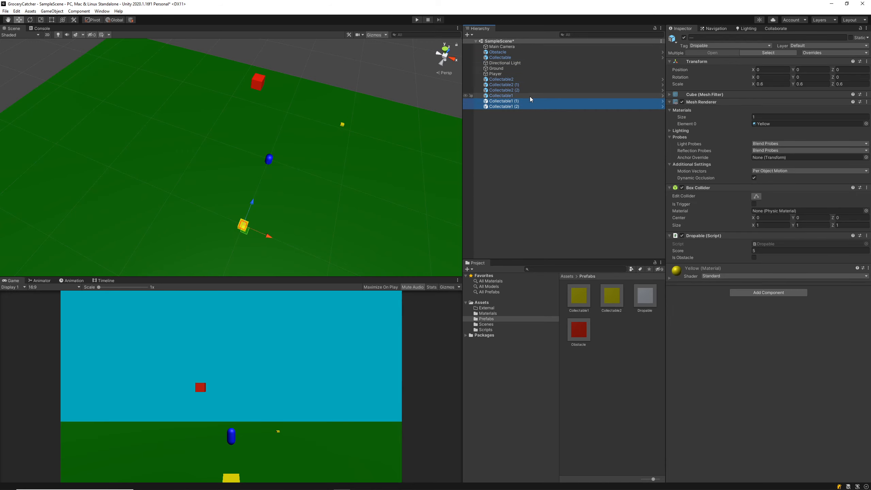
{"action": "left_click", "coordinate": [532, 89], "text": "ctrl"}
{"action": "left_click", "coordinate": [533, 84], "text": "ctrl"}
{"action": "left_click", "coordinate": [535, 79], "text": "ctrl"}
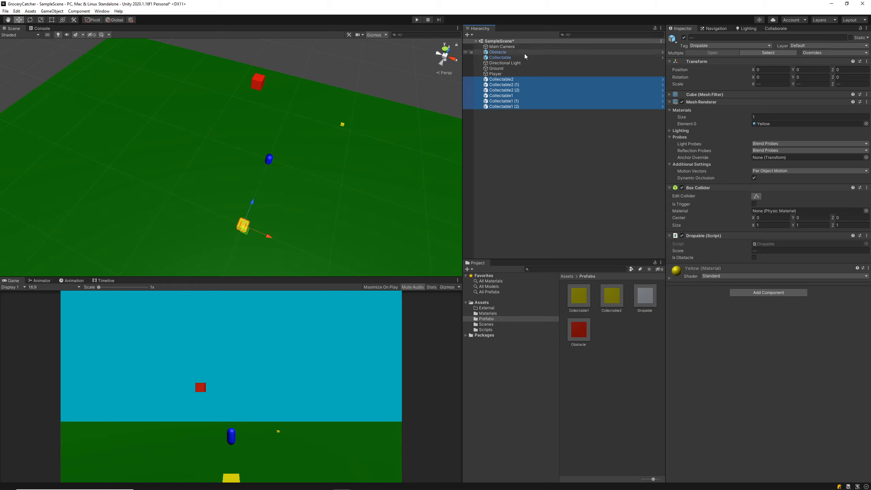
{"action": "left_click", "coordinate": [534, 57], "text": "ctrl"}
{"action": "left_click", "coordinate": [535, 52], "text": "ctrl"}
{"action": "left_click", "coordinate": [846, 70]}
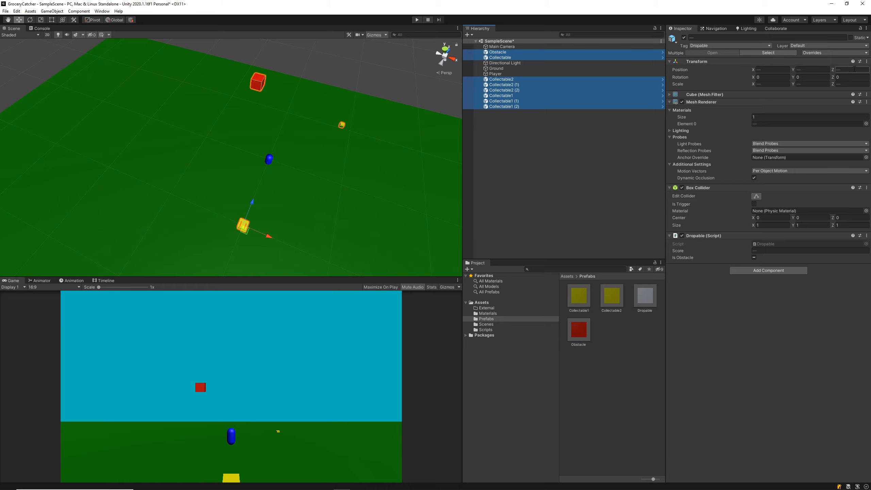
{"action": "type", "text": "10"}
{"action": "key", "text": "Return"}
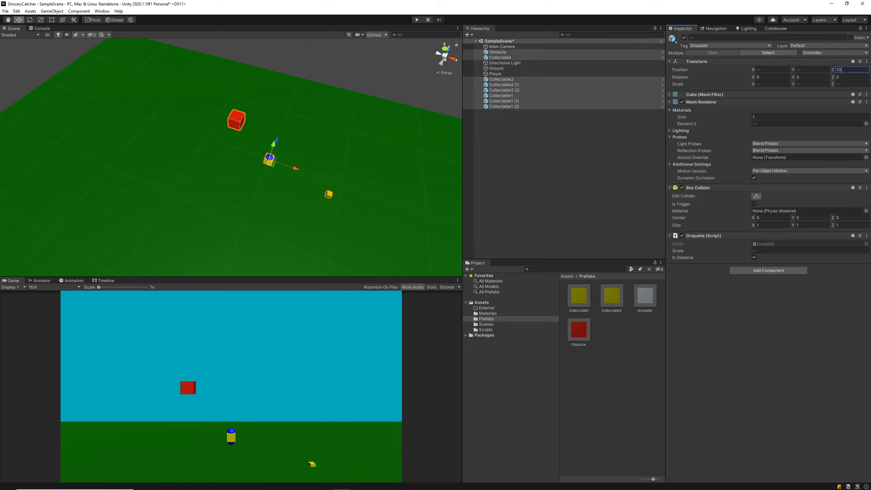
- Raise the Obstacle and all Collectable instances together by about 10 units along the Y axis
{"action": "left_click_drag", "start_coordinate": [267, 219], "coordinate": [297, 160], "text": "alt"}
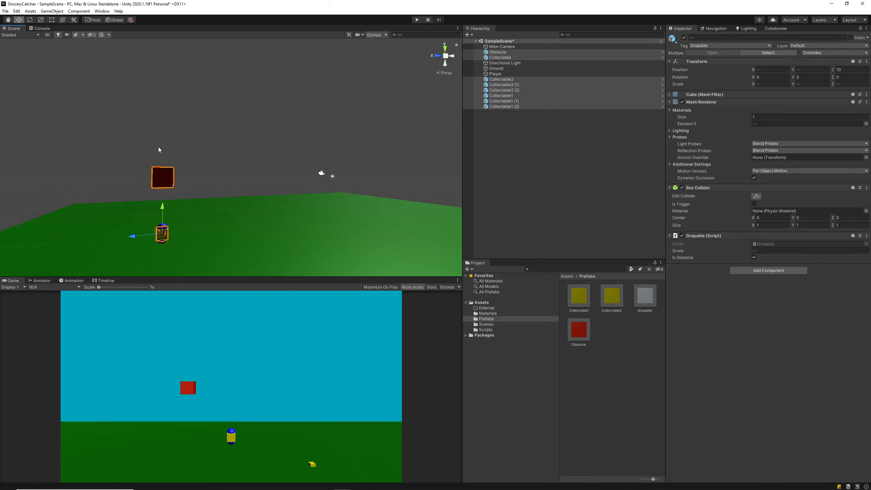
{"action": "left_click_drag", "start_coordinate": [169, 275], "coordinate": [230, 132], "text": "alt"}
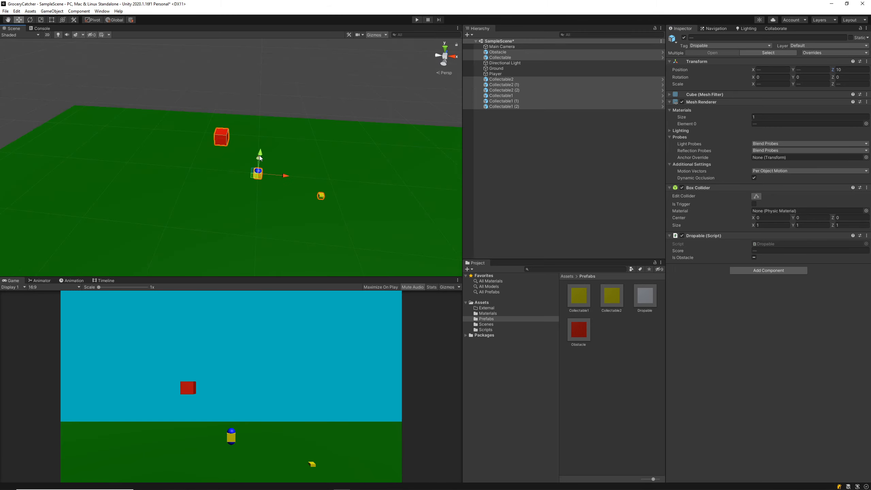
{"action": "left_click_drag", "start_coordinate": [262, 159], "coordinate": [221, 167], "text": "alt"}
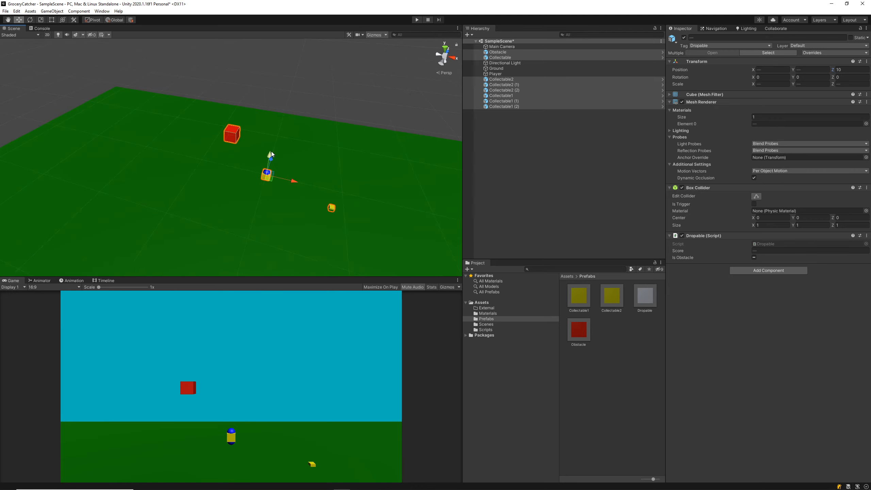
{"action": "left_click_drag", "start_coordinate": [270, 151], "coordinate": [358, 120]}
- Spread collectables along the X axis: Collectable2 (1) slightly to the positive side, Collectable1 to about -16.6 and Collectable1 (2) to about 13.3
{"action": "left_click", "coordinate": [527, 85]}
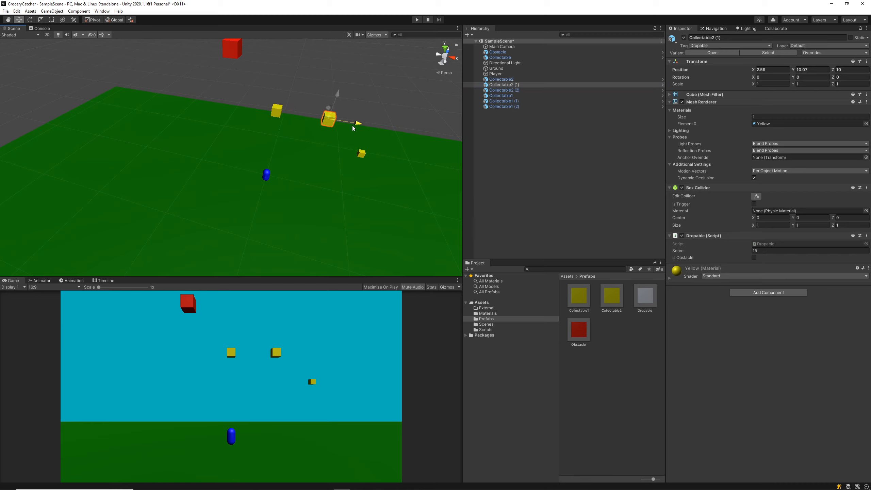
{"action": "left_click", "coordinate": [500, 96]}
{"action": "left_click_drag", "start_coordinate": [303, 119], "coordinate": [170, 99]}
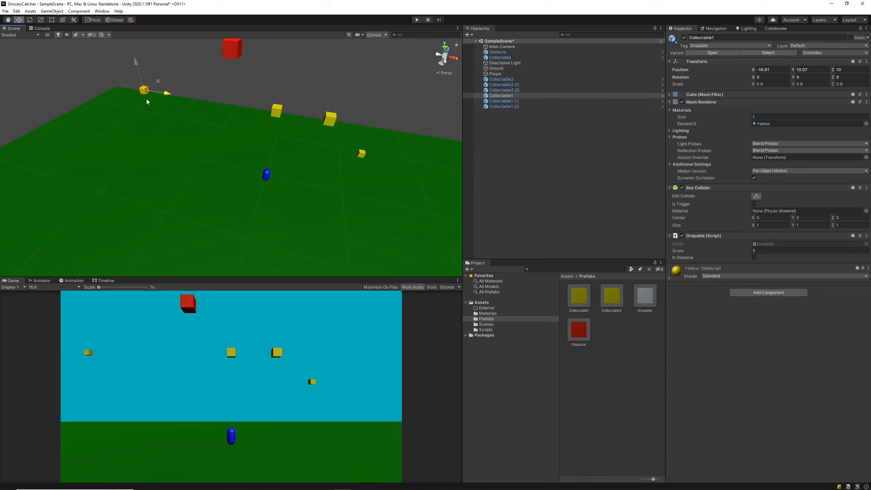
{"action": "left_click", "coordinate": [521, 107]}
{"action": "left_click_drag", "start_coordinate": [303, 115], "coordinate": [442, 138]}
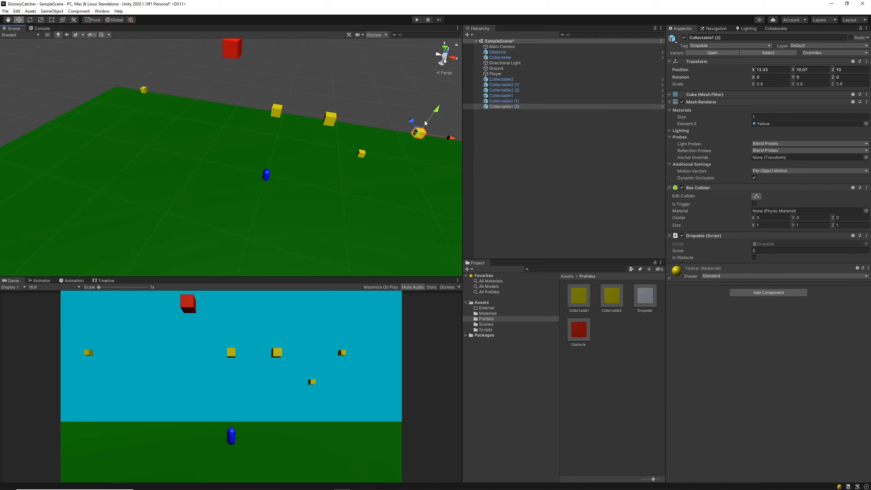
- Move Collectable2 (2) and the Obstacle along the X axis toward the ground's far positive side
{"action": "left_click", "coordinate": [520, 90]}
{"action": "left_click_drag", "start_coordinate": [305, 118], "coordinate": [475, 145]}
{"action": "left_click", "coordinate": [497, 52]}
{"action": "left_click_drag", "start_coordinate": [260, 49], "coordinate": [461, 66]}
- Move the original Collectable object along the X axis to about -7
{"action": "left_click", "coordinate": [504, 85]}
{"action": "left_click", "coordinate": [507, 80]}
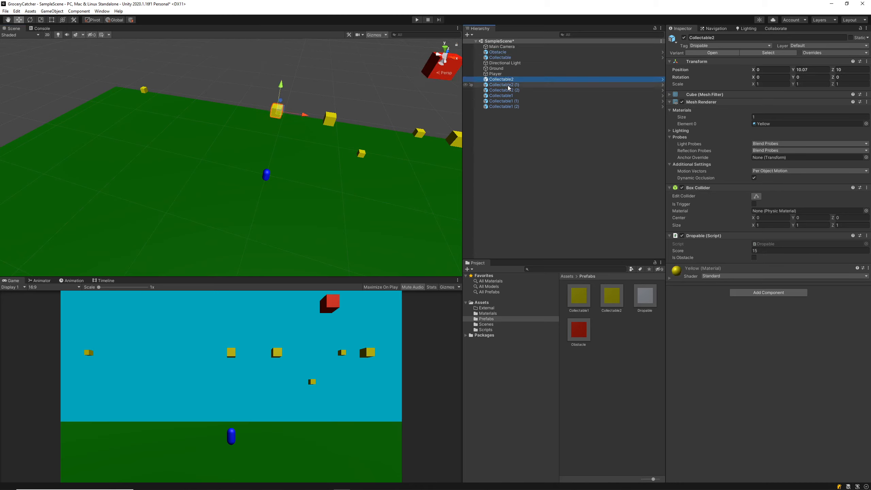
{"action": "key", "text": "Down"}
{"action": "key", "text": "Down"}
{"action": "key", "text": "Down"}
{"action": "key", "text": "Down"}
{"action": "key", "text": "Down"}
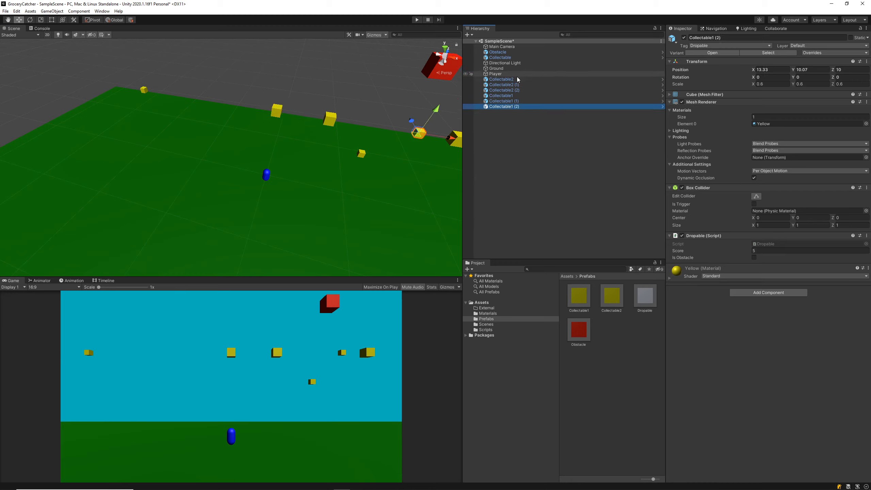
{"action": "left_click", "coordinate": [528, 52]}
{"action": "left_click", "coordinate": [525, 58]}
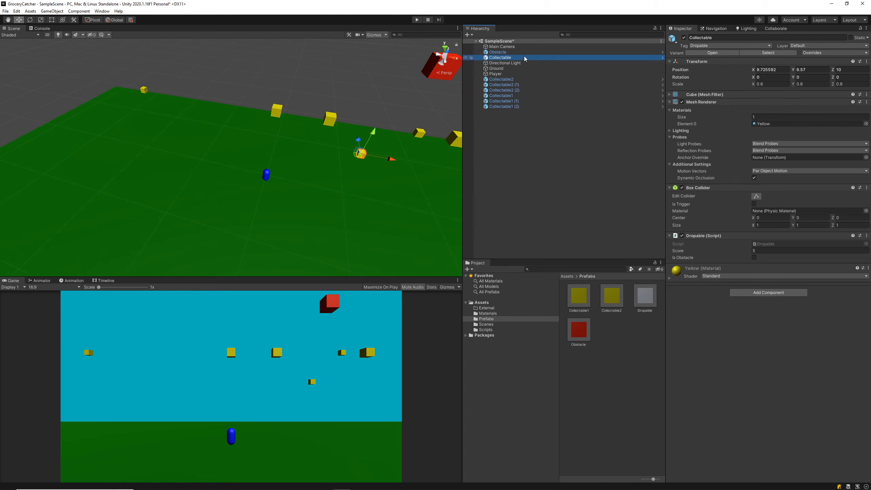
{"action": "left_click_drag", "start_coordinate": [389, 159], "coordinate": [241, 130]}
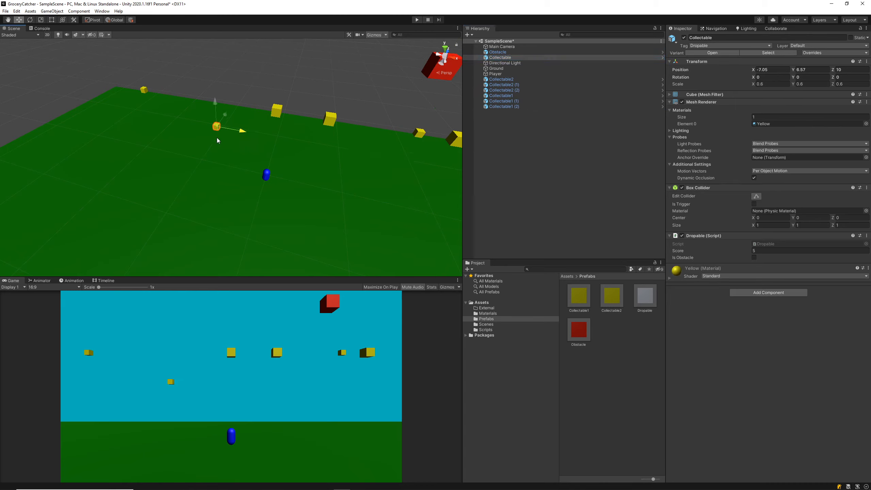
- Set the Y position of the Obstacle and all Collectable instances to 15 together
{"action": "left_click", "coordinate": [499, 52]}
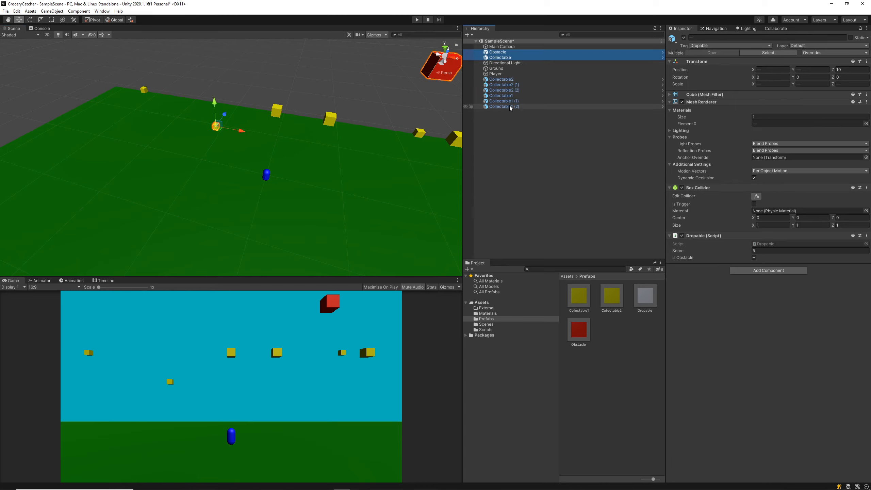
{"action": "left_click", "coordinate": [504, 107]}
{"action": "left_click", "coordinate": [501, 79], "text": "shift"}
{"action": "left_click", "coordinate": [504, 57], "text": "ctrl"}
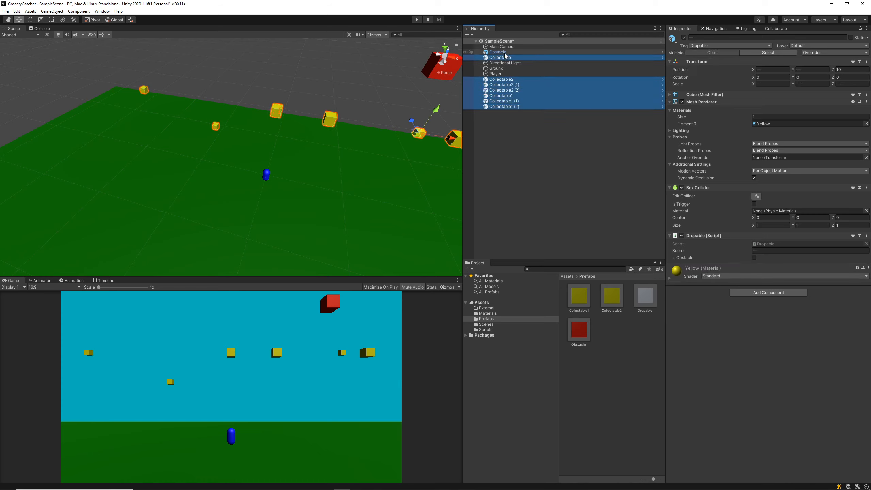
{"action": "left_click", "coordinate": [505, 53], "text": "ctrl"}
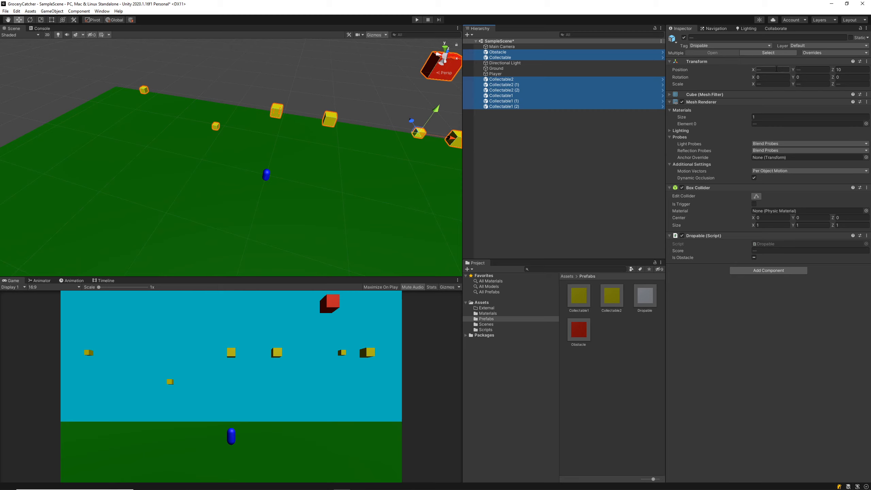
{"action": "left_click", "coordinate": [810, 70]}
{"action": "type", "text": "10"}
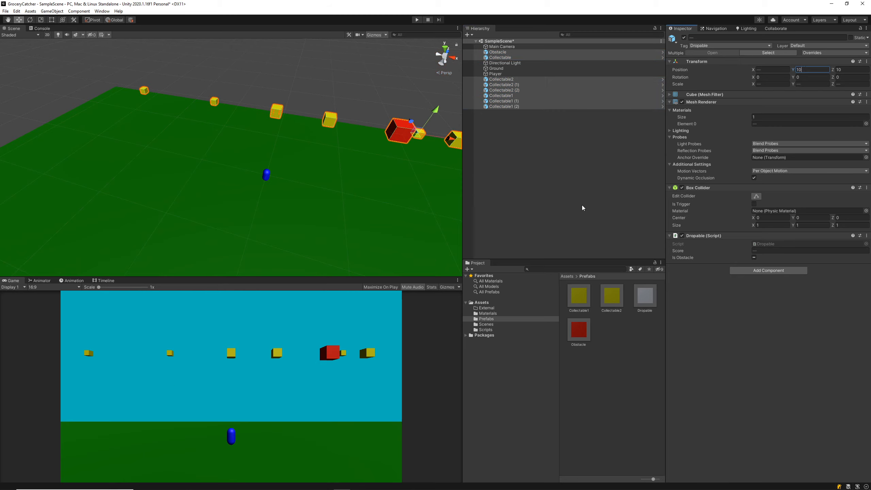
{"action": "key", "text": "BackSpace"}
{"action": "type", "text": "5"}
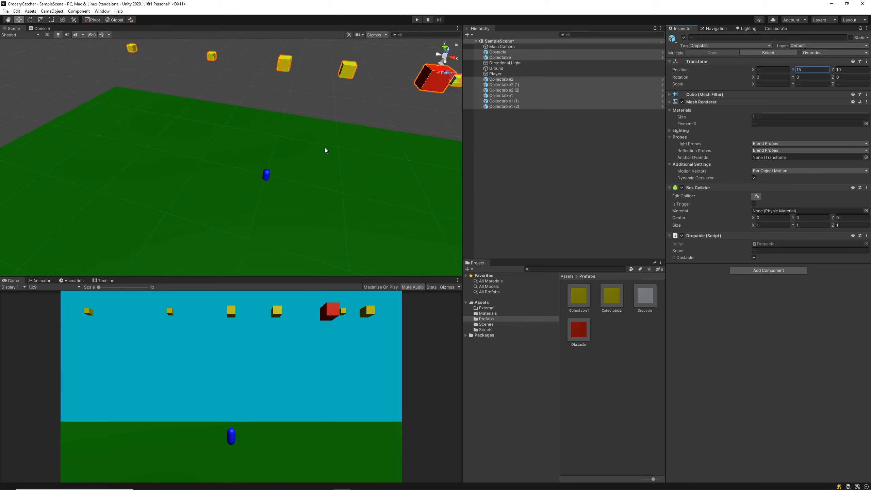
{"action": "left_click", "coordinate": [386, 135]}
{"action": "left_click", "coordinate": [398, 116]}
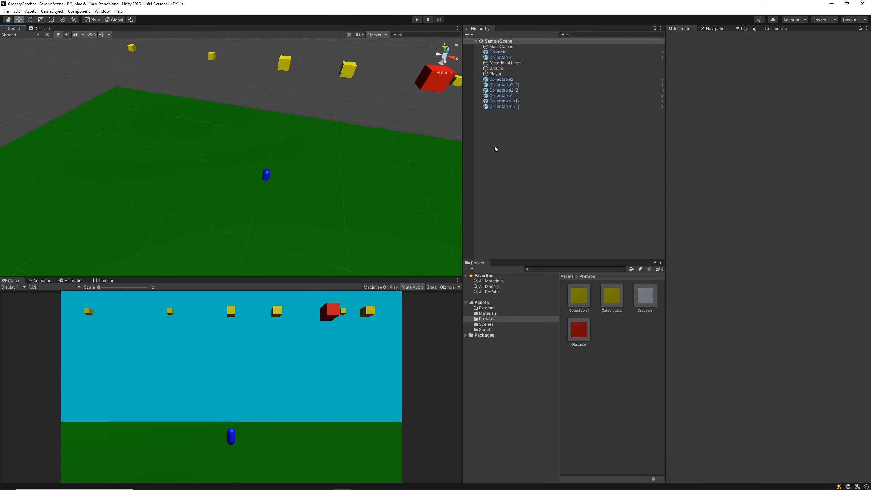
{"action": "middle_click_drag", "start_coordinate": [313, 122], "coordinate": [305, 146]}
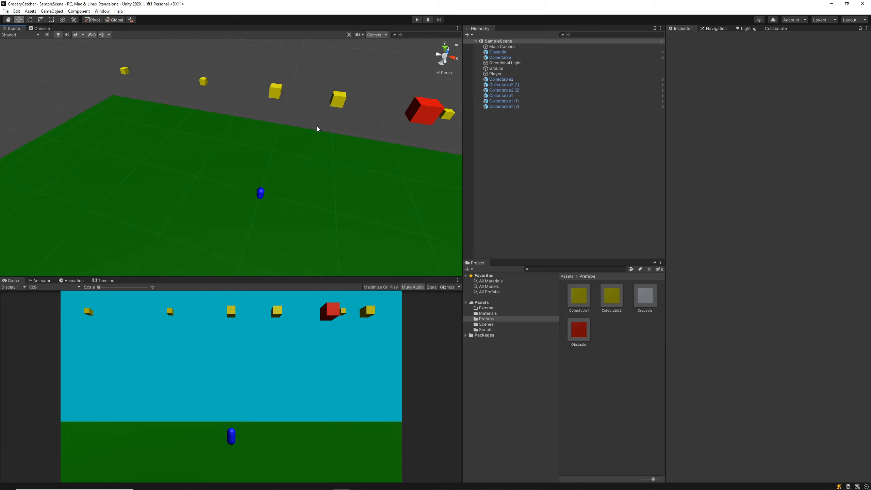